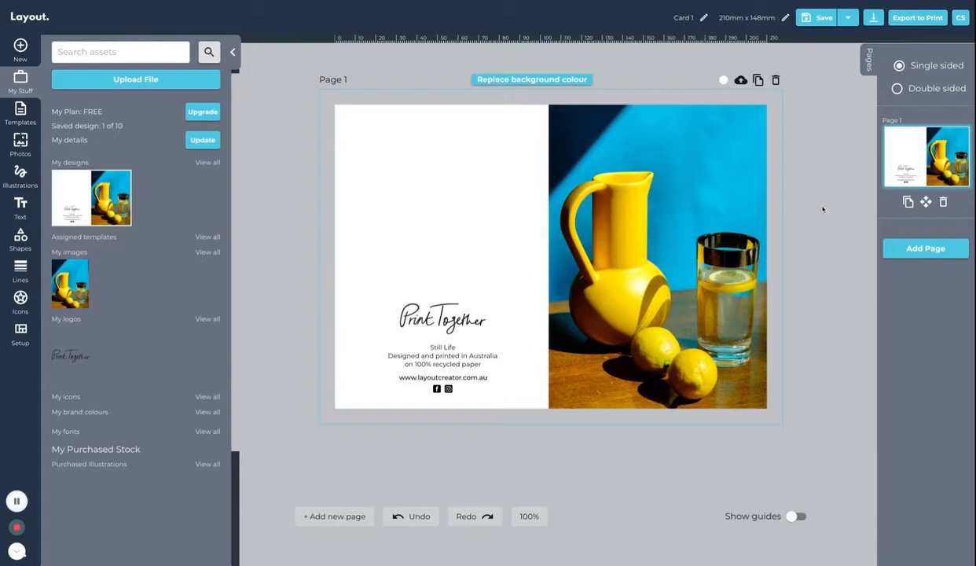
# Step: Replace the card's jug photo with an uploaded yellow-and-black numbers image, and insert an uploaded hooded-figure image onto the page
pyautogui.click(695, 180)
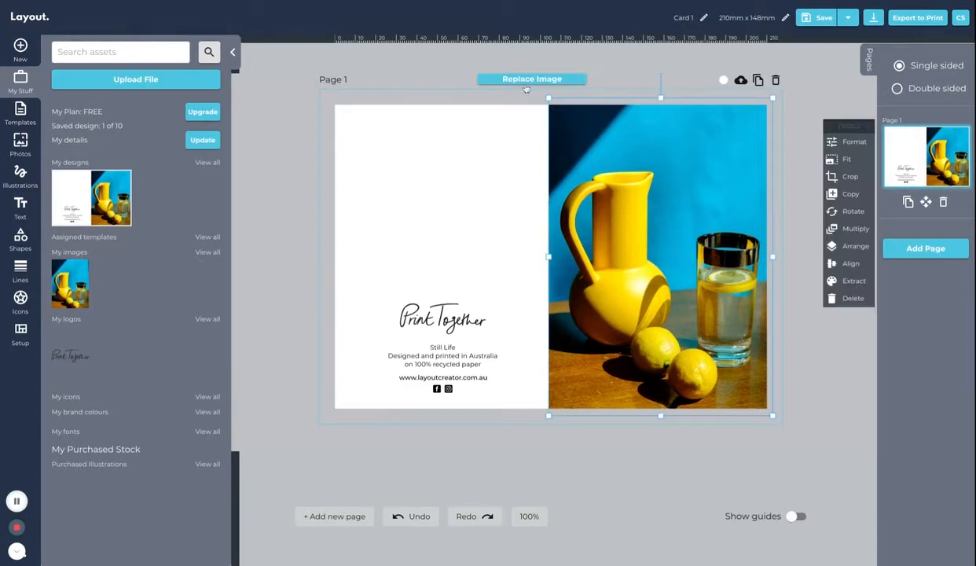
pyautogui.click(527, 79)
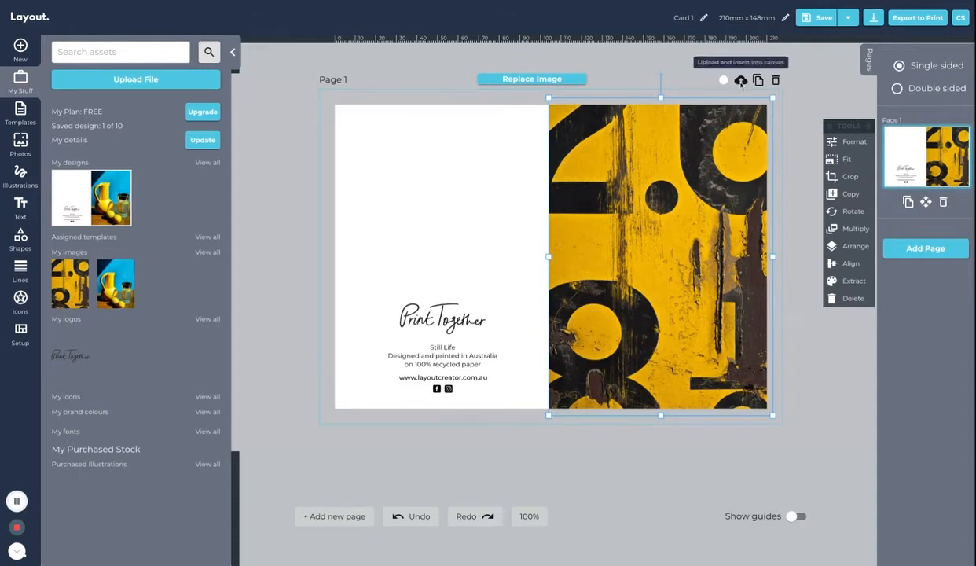
pyautogui.click(741, 81)
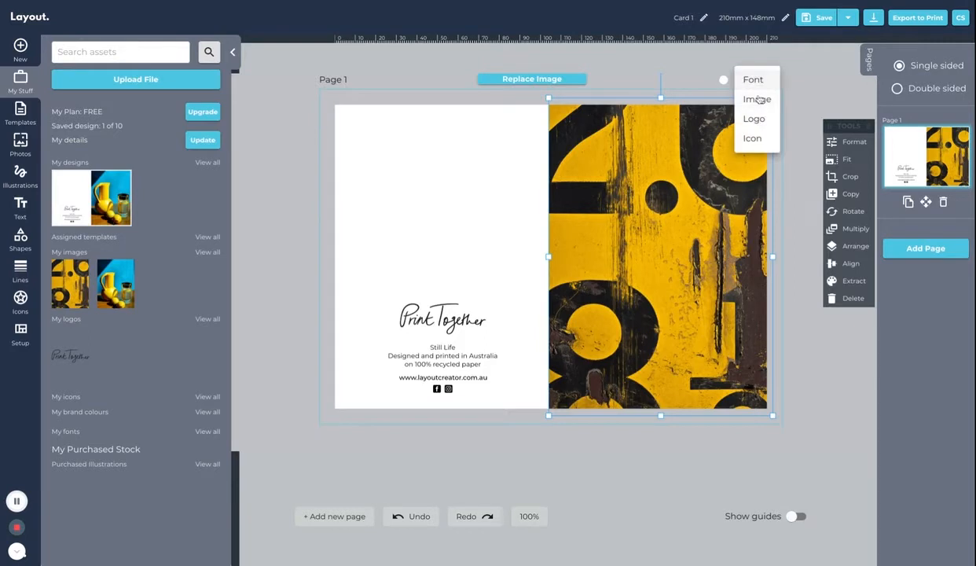
pyautogui.click(756, 99)
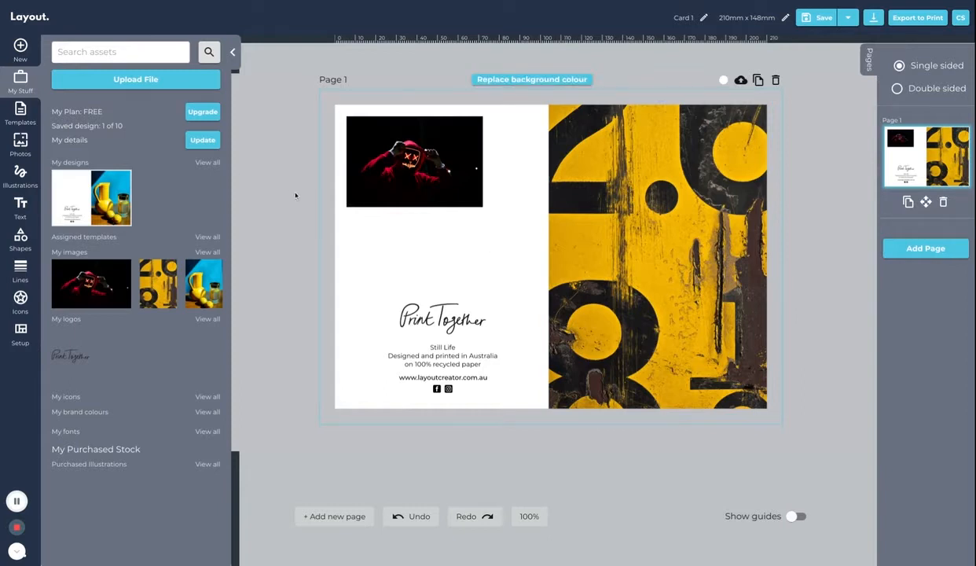
# Step: Upload the pumpkin image to the personal assets and show all of the stored images
pyautogui.click(130, 80)
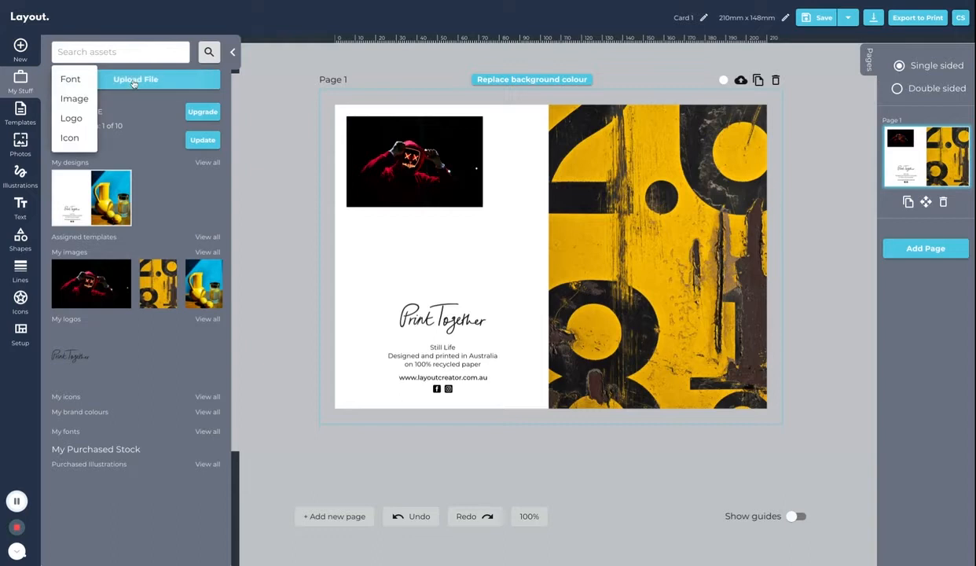
pyautogui.click(74, 99)
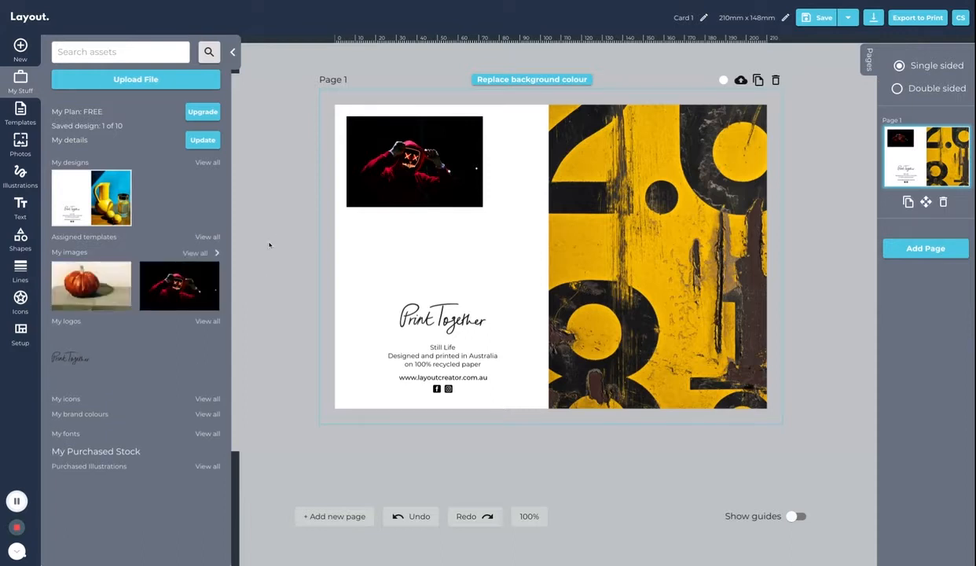
pyautogui.click(189, 252)
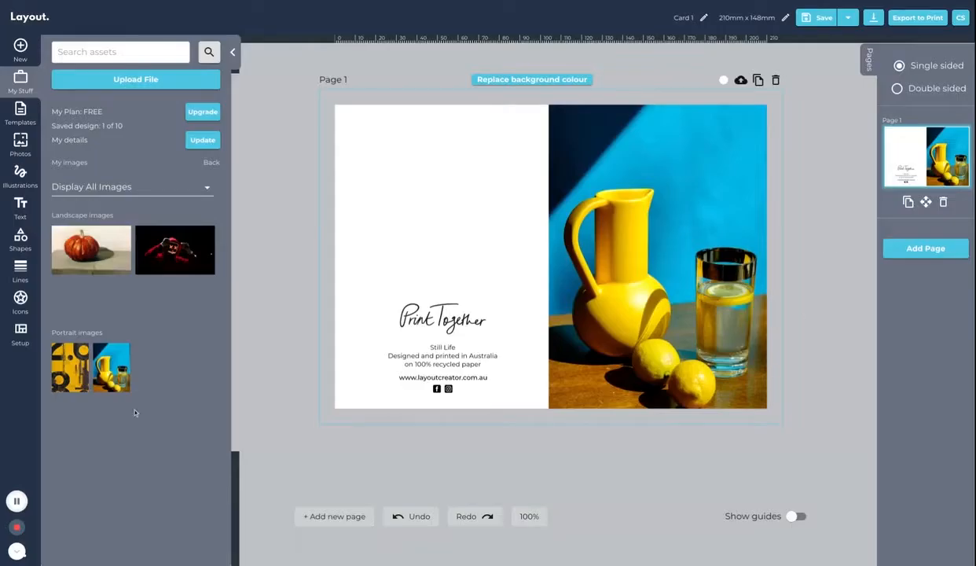
# Step: Replace the jug photo on the card with the yellow-and-black numbers picture from the stored portrait images
pyautogui.click(73, 378)
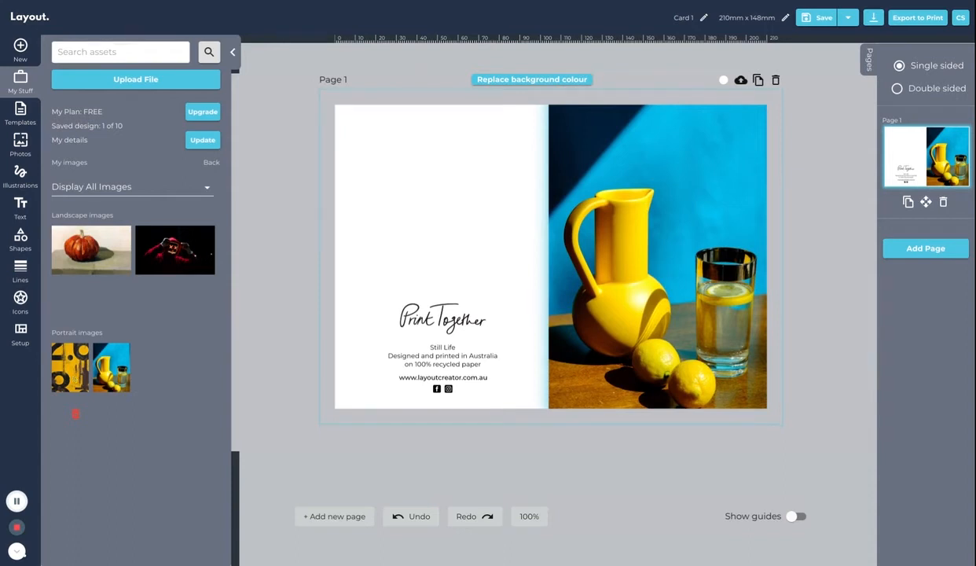
pyautogui.click(805, 333)
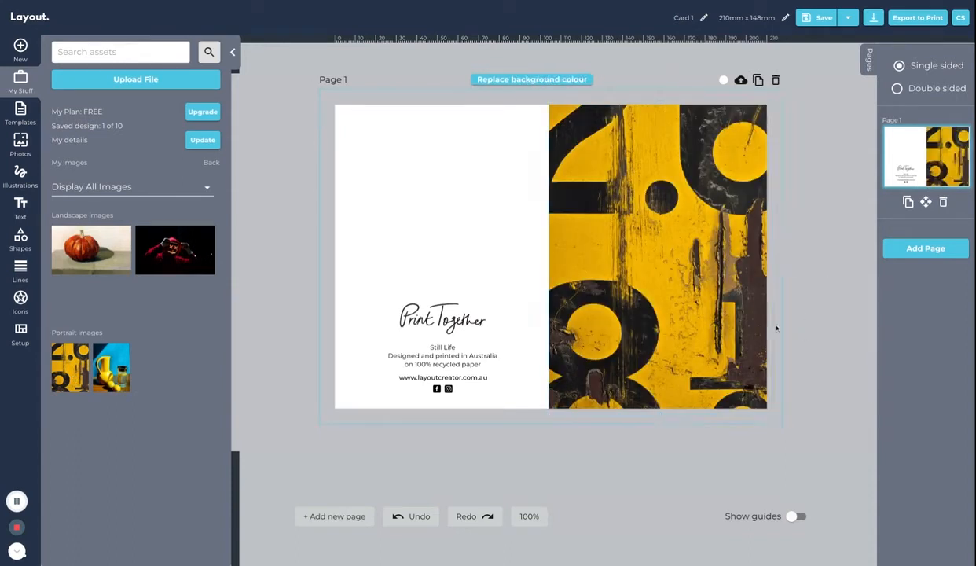
# Step: Replace the yellow-and-black numbers picture with the existing jug-and-lemons image and deselect it
pyautogui.click(638, 207)
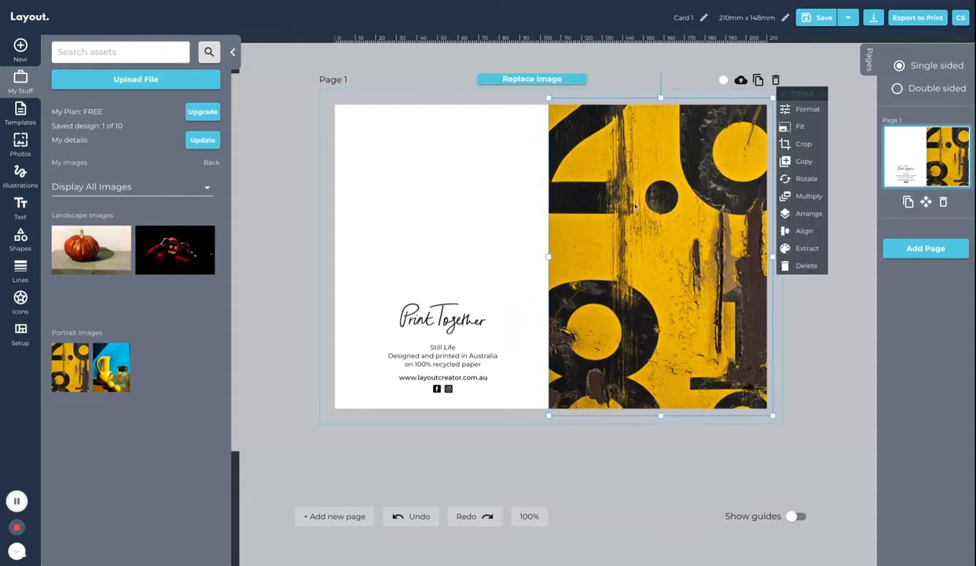
pyautogui.click(531, 79)
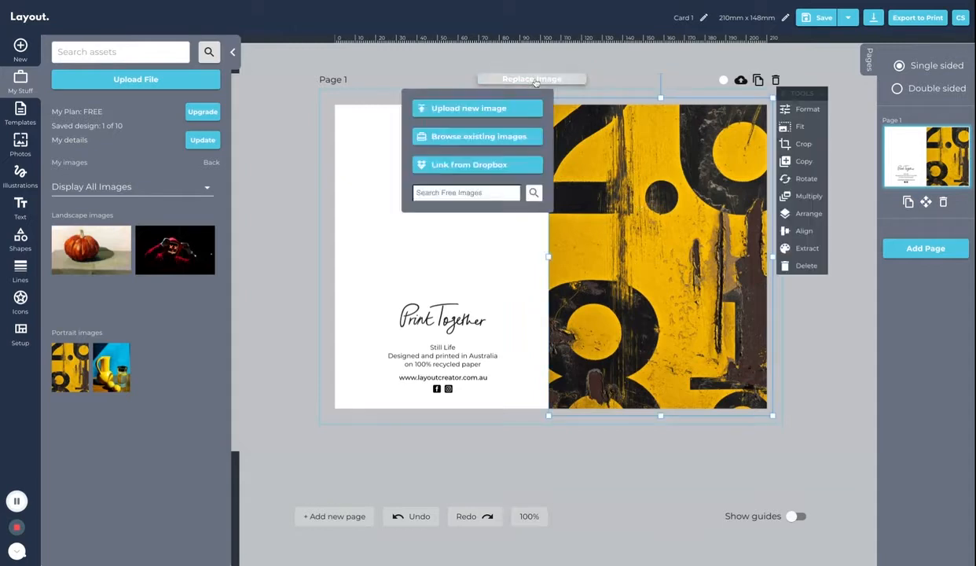
pyautogui.click(479, 138)
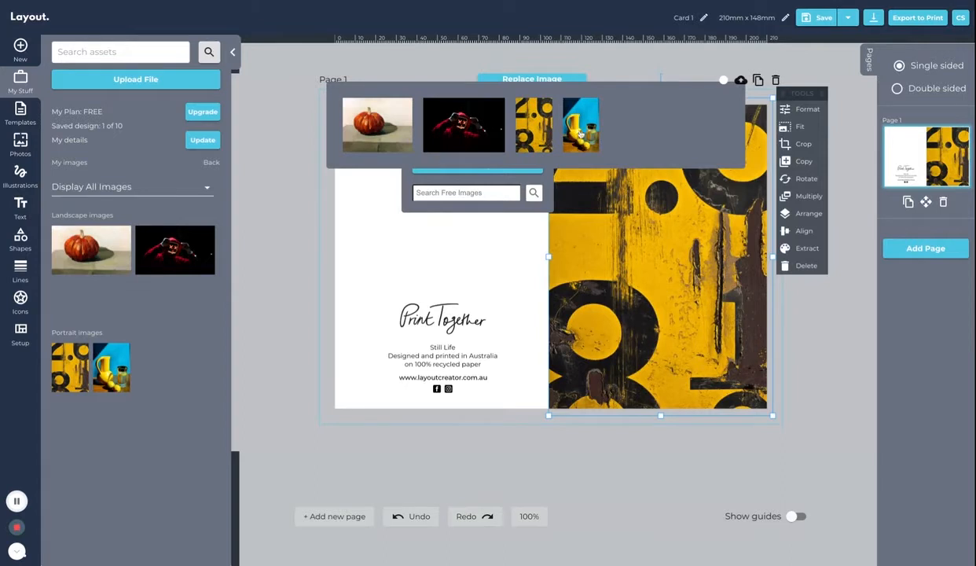
pyautogui.click(580, 133)
pyautogui.click(815, 339)
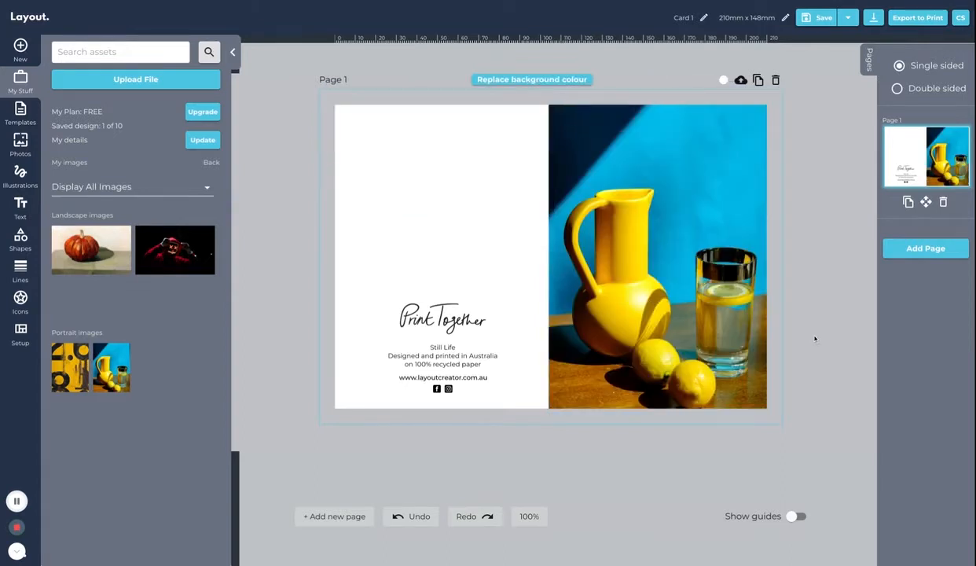
# Step: Add the stored hooded-figure image to the page as a separate object and delete it again
pyautogui.click(182, 247)
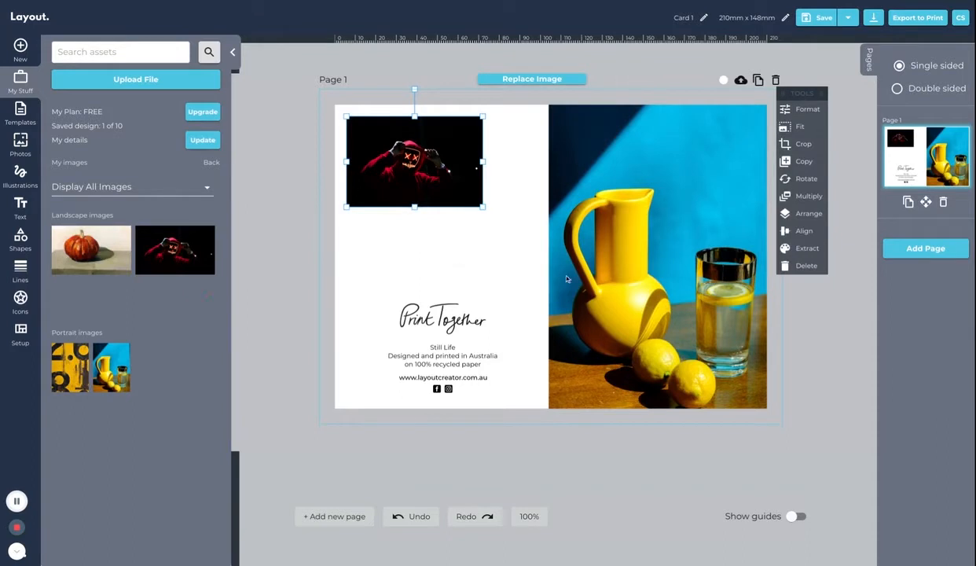
pyautogui.click(797, 265)
# Step: Apply the hooded-figure image as the page background on the blank half of the card, and undo it
pyautogui.moveTo(174, 252)
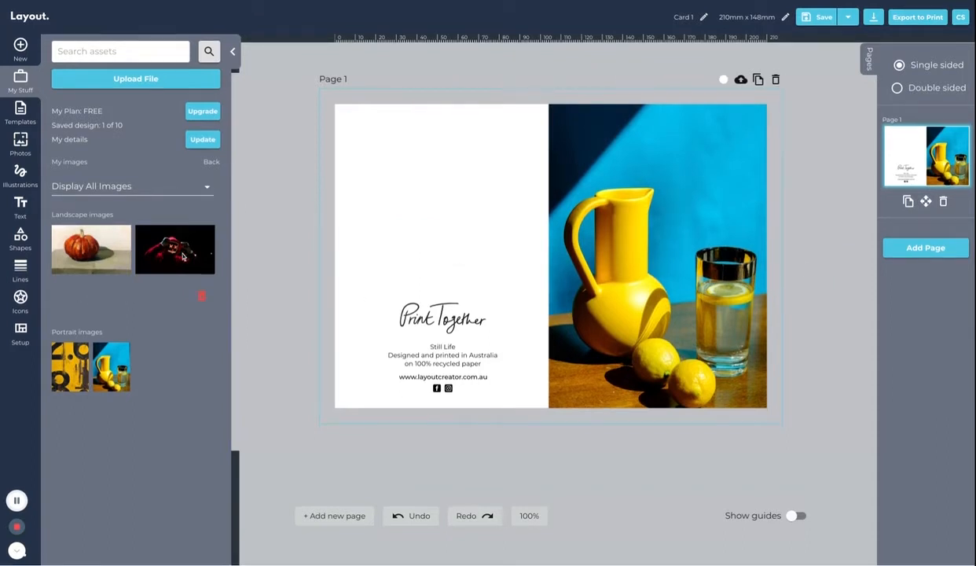
pyautogui.moveTo(181, 253); pyautogui.dragTo(441, 256)
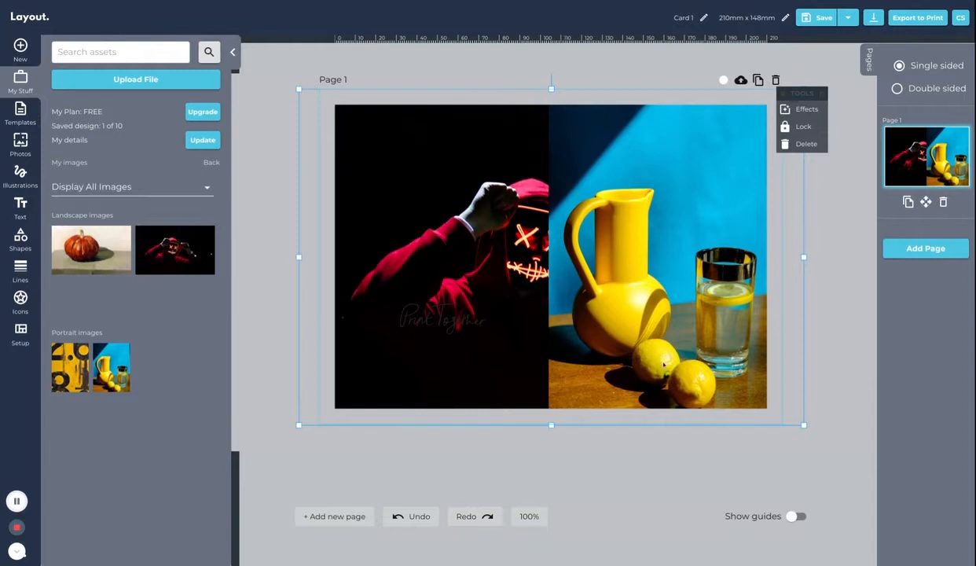
pyautogui.click(410, 516)
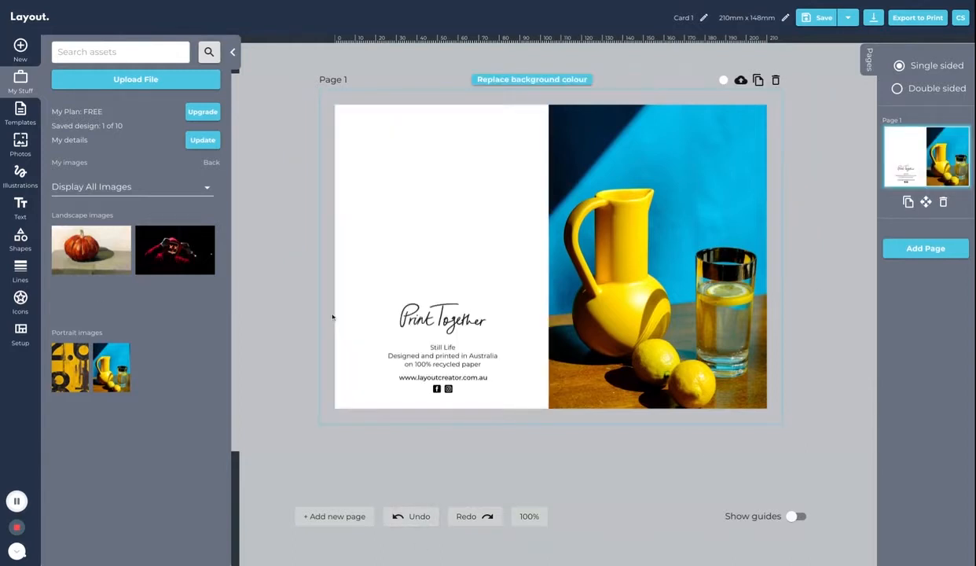
# Step: Add the scalloped circle from the Basic Shapes to the blank half of the card and enlarge it to about 76 mm wide
pyautogui.click(23, 237)
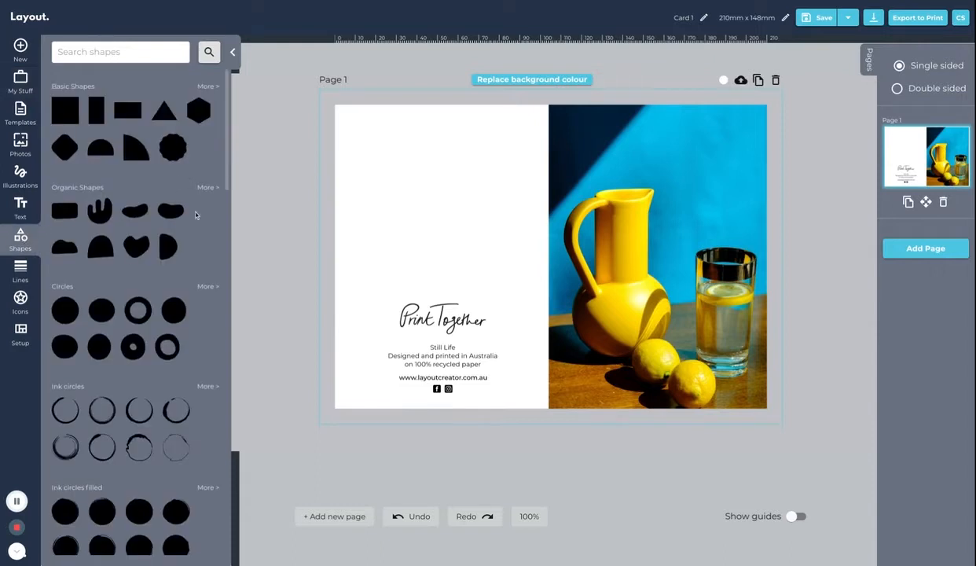
pyautogui.click(174, 149)
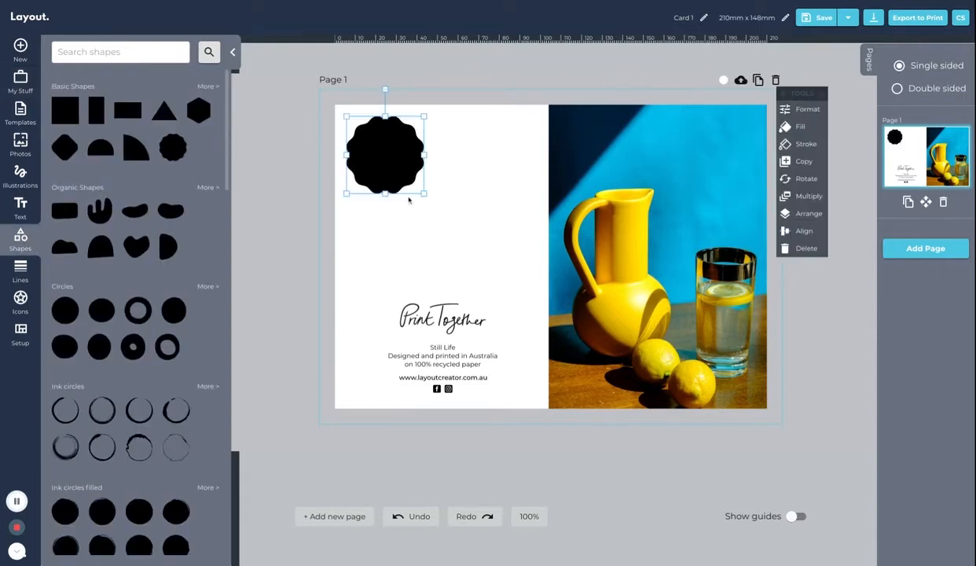
pyautogui.moveTo(424, 193); pyautogui.dragTo(509, 272)
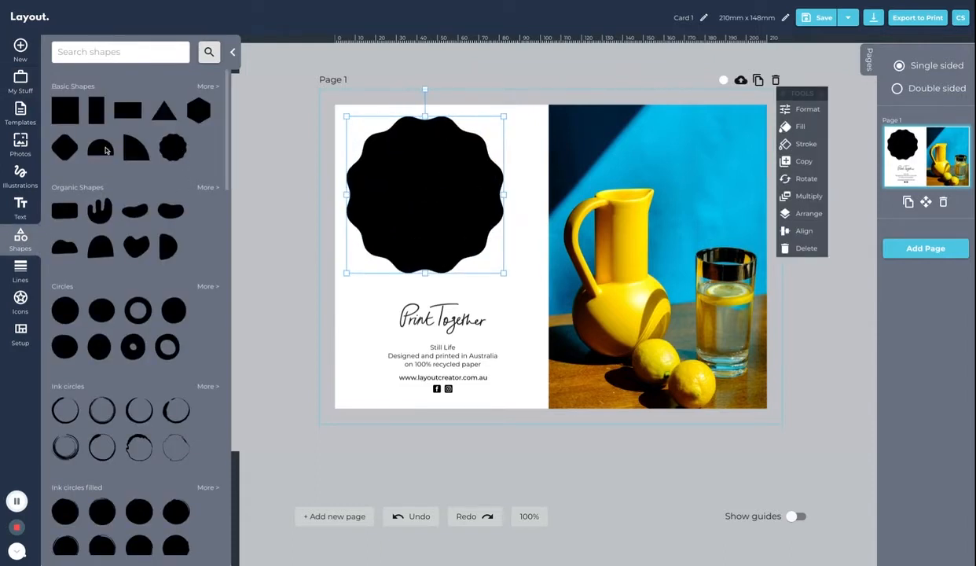
# Step: Fill the scalloped shape with the stored hooded-figure image and delete the filled shape
pyautogui.click(21, 80)
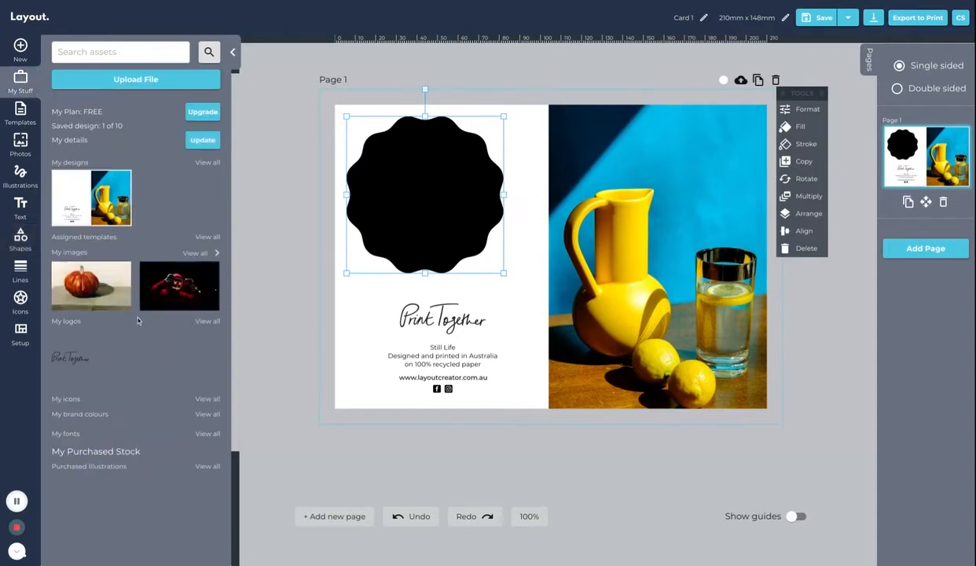
pyautogui.click(164, 298)
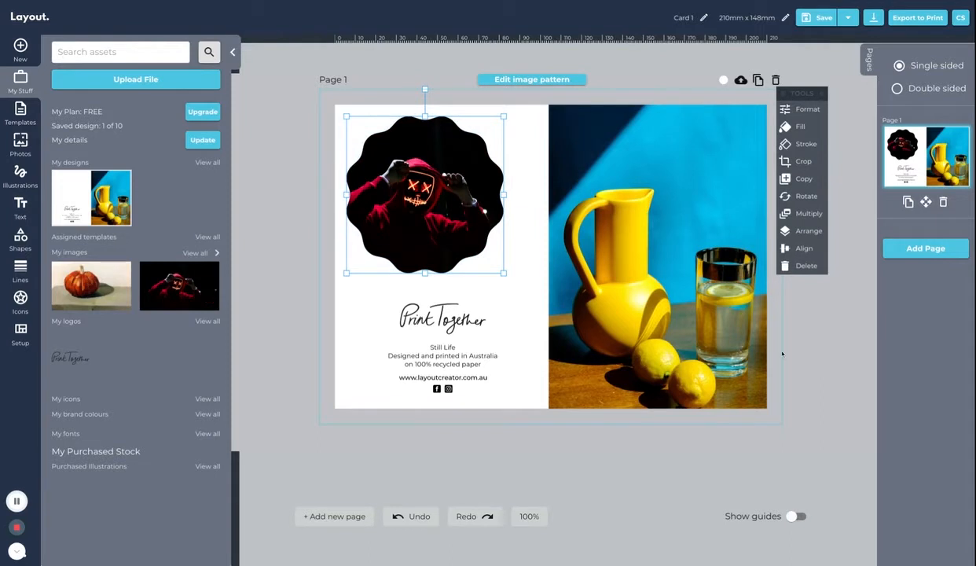
pyautogui.click(806, 265)
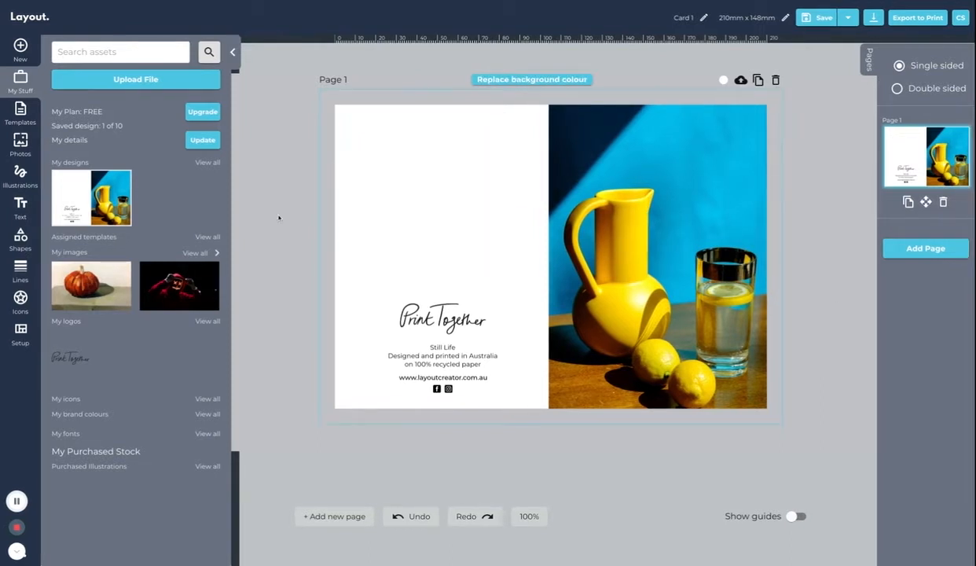
# Step: Search the free photo library for "yoga"
pyautogui.click(21, 141)
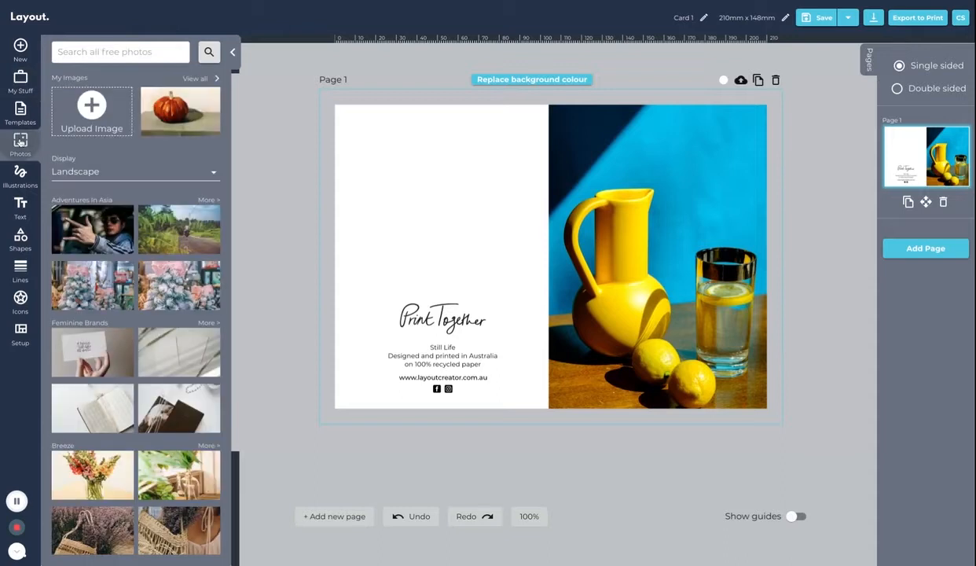
pyautogui.click(83, 52)
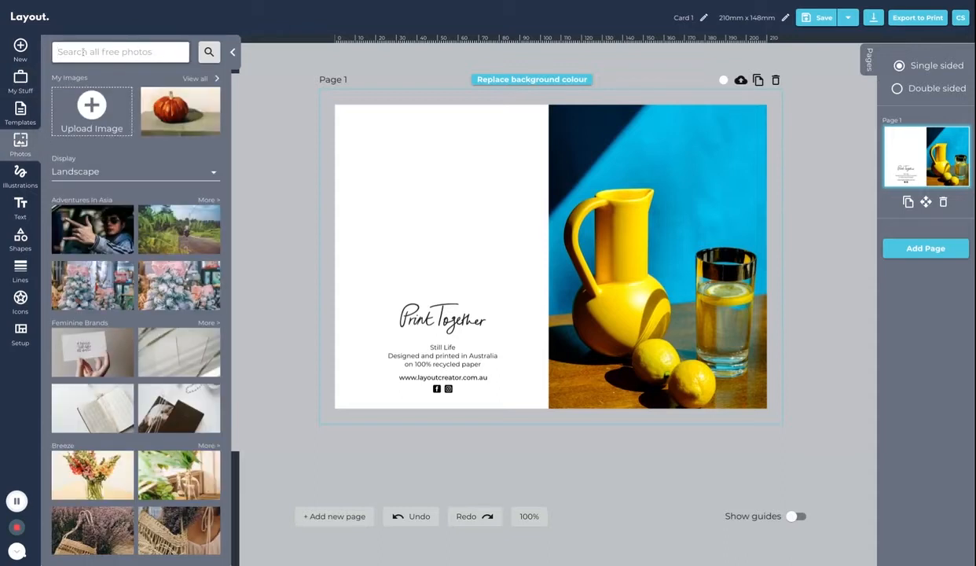
pyautogui.write('yoga')
pyautogui.press('Return')
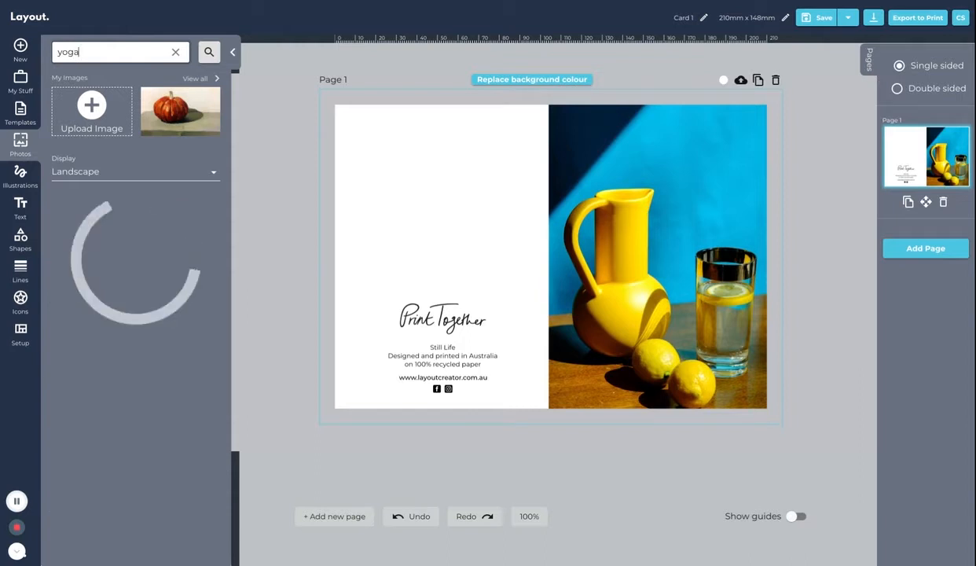
# Step: Filter the yoga photos to square and finally Portrait, and replace the jug photo with the pink-haired woman stretching on a mat
pyautogui.click(89, 171)
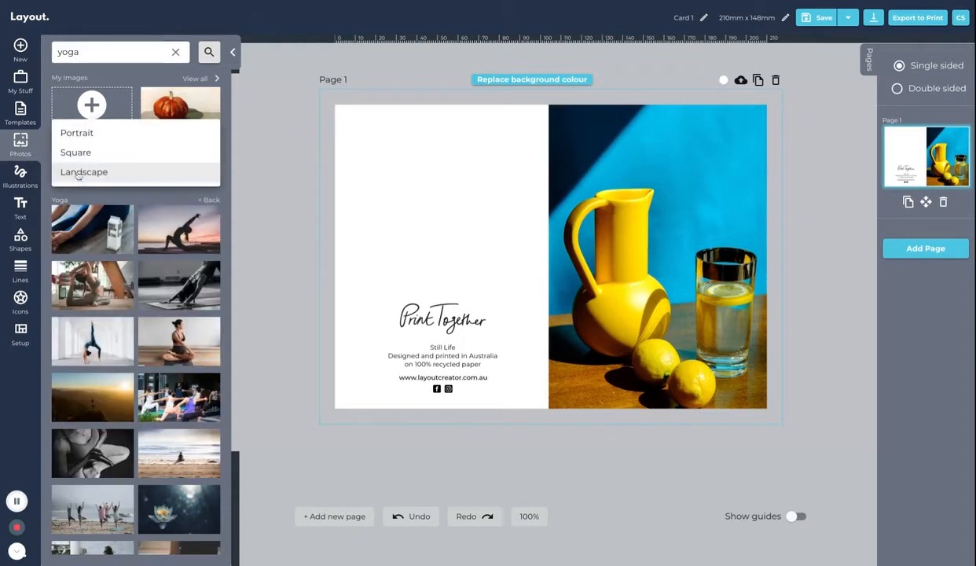
pyautogui.click(85, 153)
pyautogui.click(88, 173)
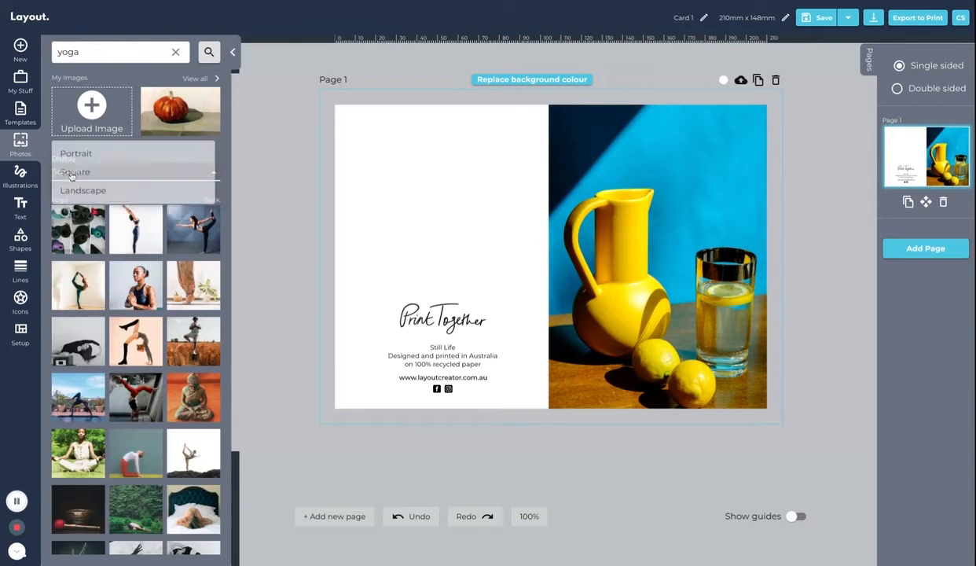
pyautogui.click(76, 154)
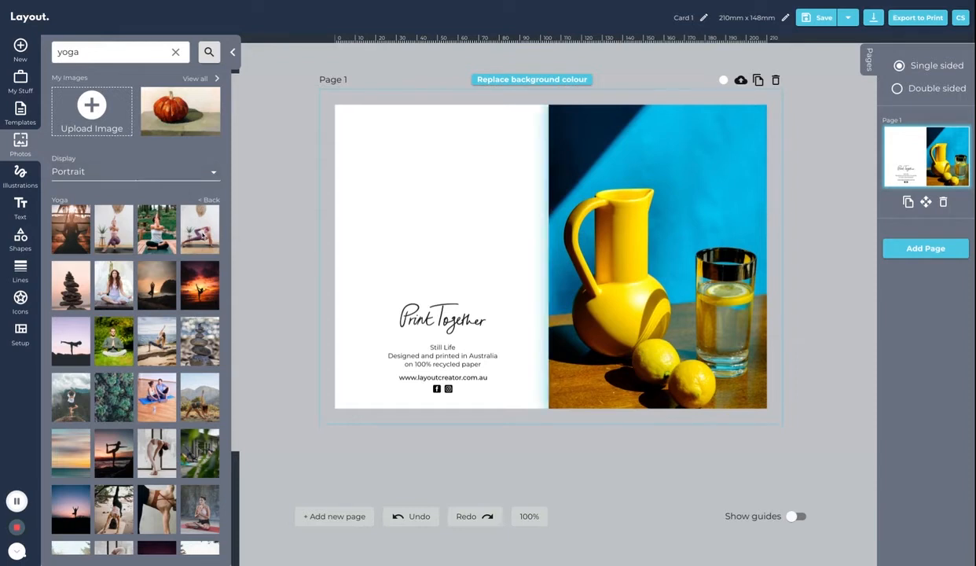
pyautogui.moveTo(199, 230); pyautogui.dragTo(621, 246)
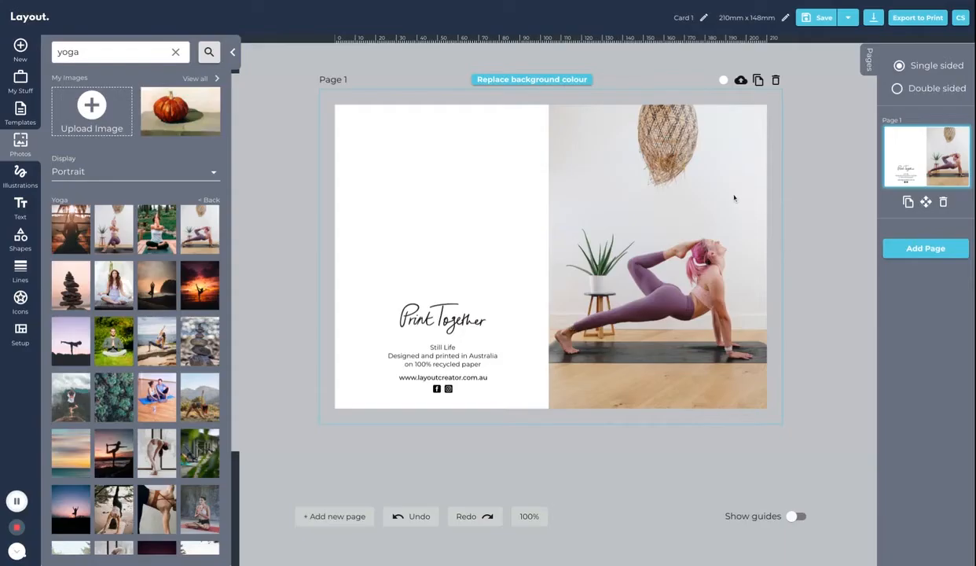
# Step: Try the opacity adjustment in the yoga photo's image formatting, returning it to 100, and close the settings
pyautogui.click(716, 193)
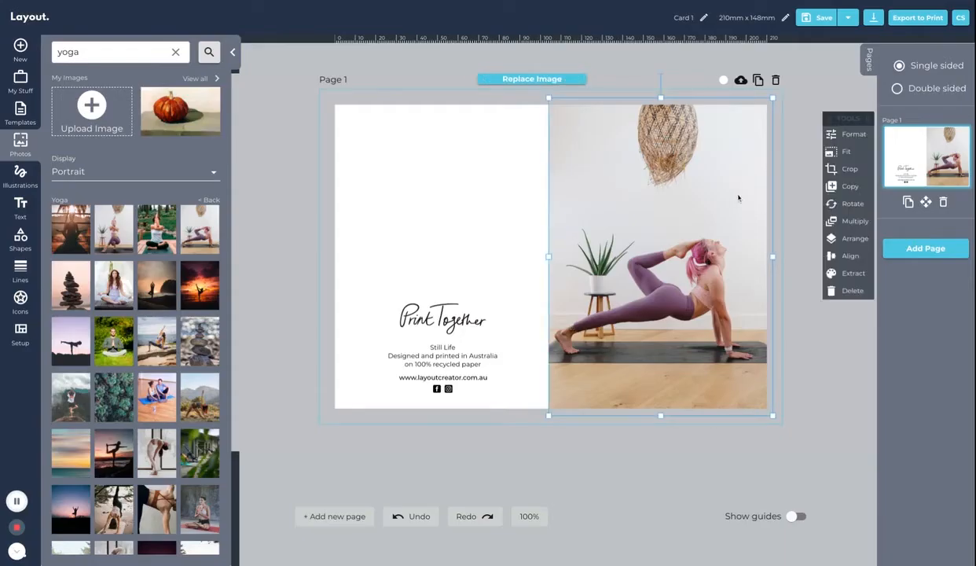
pyautogui.moveTo(853, 117)
pyautogui.mouseDown()
pyautogui.moveTo(829, 120)
pyautogui.moveTo(854, 128)
pyautogui.mouseUp()
pyautogui.click(856, 147)
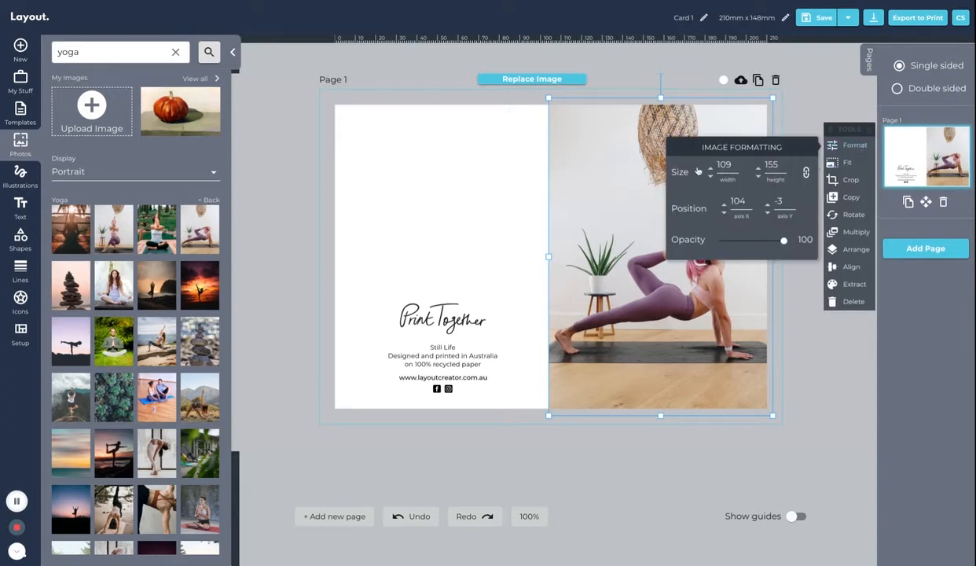
pyautogui.moveTo(783, 240)
pyautogui.mouseDown()
pyautogui.moveTo(766, 240)
pyautogui.moveTo(784, 244)
pyautogui.mouseUp()
pyautogui.click(784, 241)
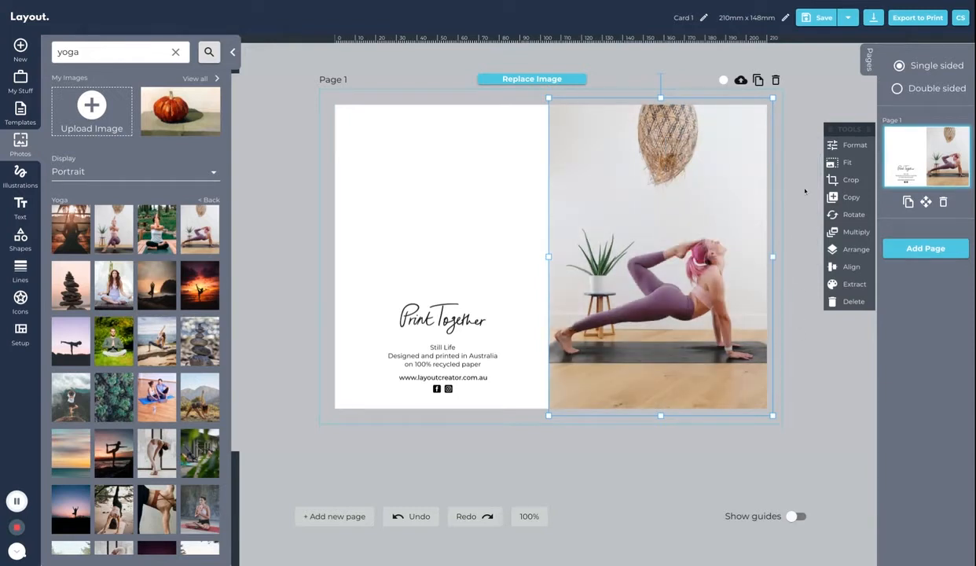
# Step: Try a tighter crop of the large yoga photo by enlarging and shifting it within its frame, and refit it to the frame
pyautogui.click(850, 181)
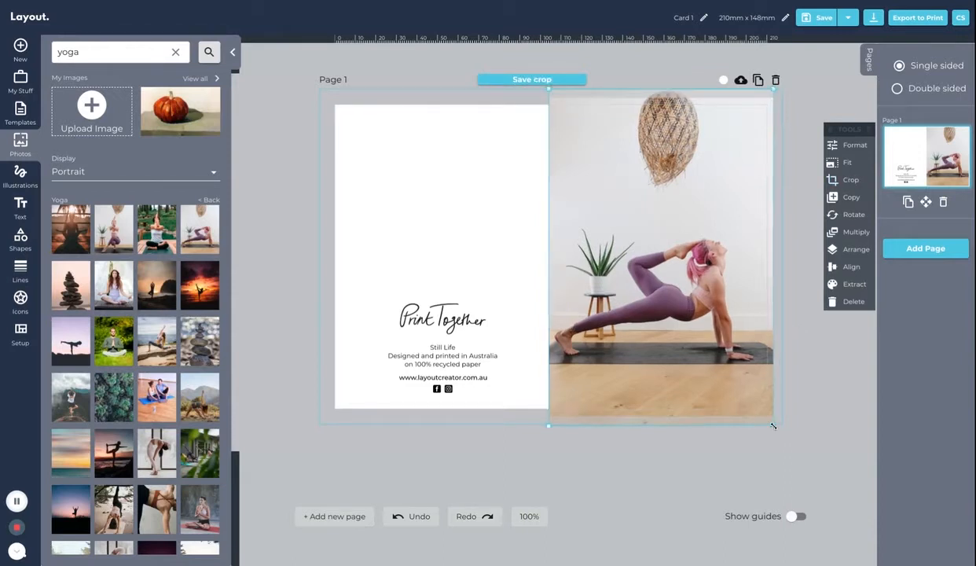
pyautogui.moveTo(773, 426); pyautogui.dragTo(821, 495)
pyautogui.moveTo(690, 351)
pyautogui.mouseDown()
pyautogui.moveTo(656, 311)
pyautogui.moveTo(710, 361)
pyautogui.moveTo(707, 324)
pyautogui.moveTo(692, 326)
pyautogui.moveTo(691, 358)
pyautogui.mouseUp()
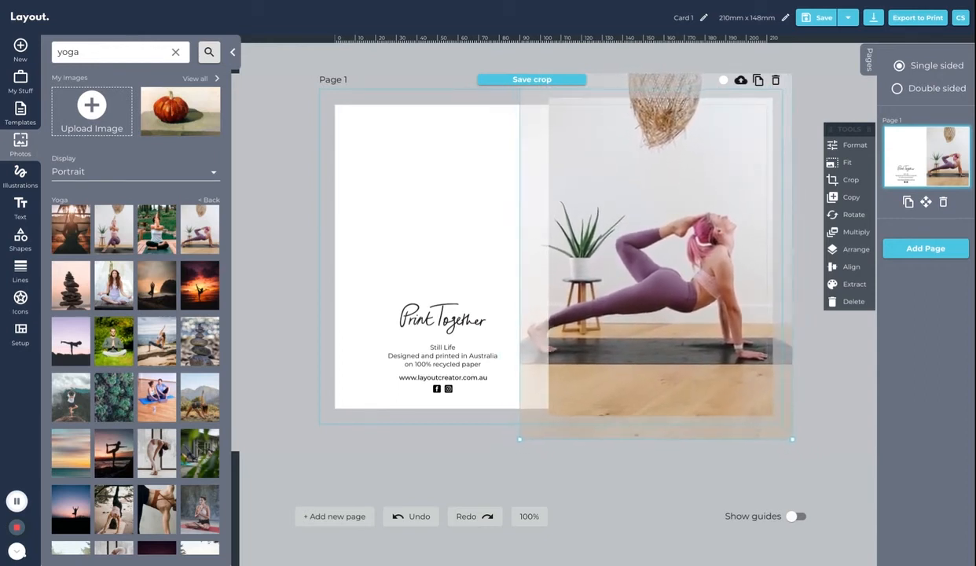
pyautogui.click(819, 347)
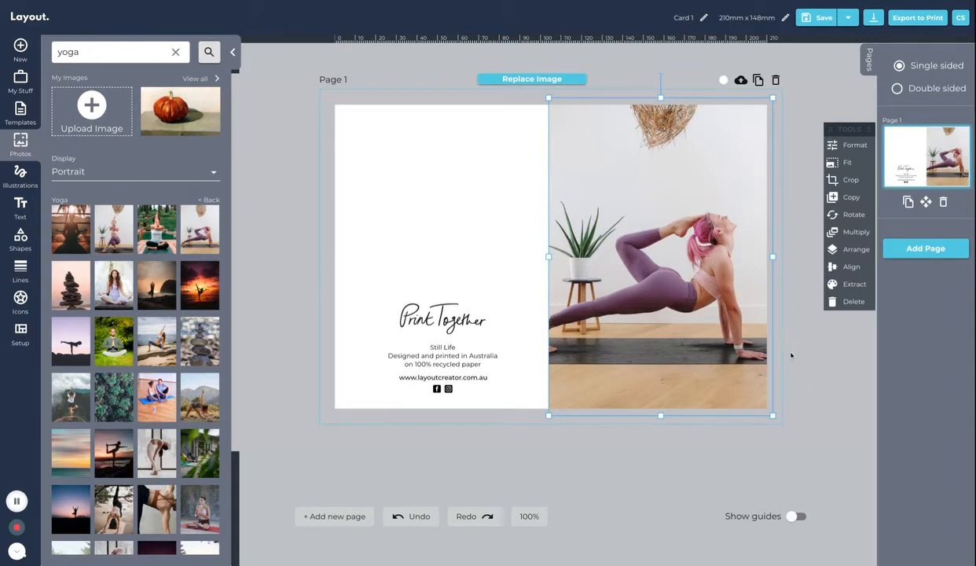
pyautogui.click(849, 166)
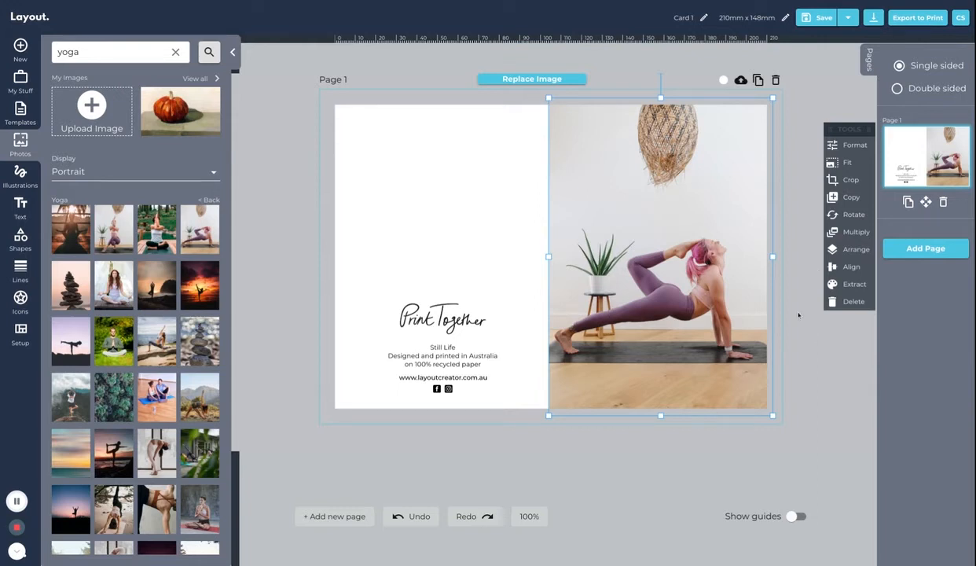
# Step: Copy the large yoga photo, place the duplicate partly over the card's blank left half, and delete it
pyautogui.click(847, 200)
pyautogui.moveTo(716, 245); pyautogui.dragTo(537, 251)
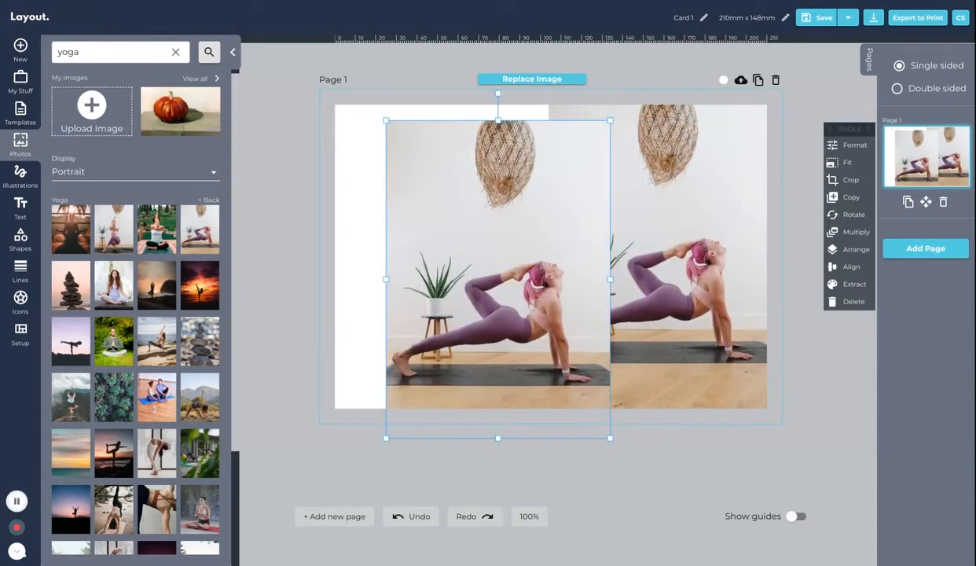
pyautogui.press('Delete')
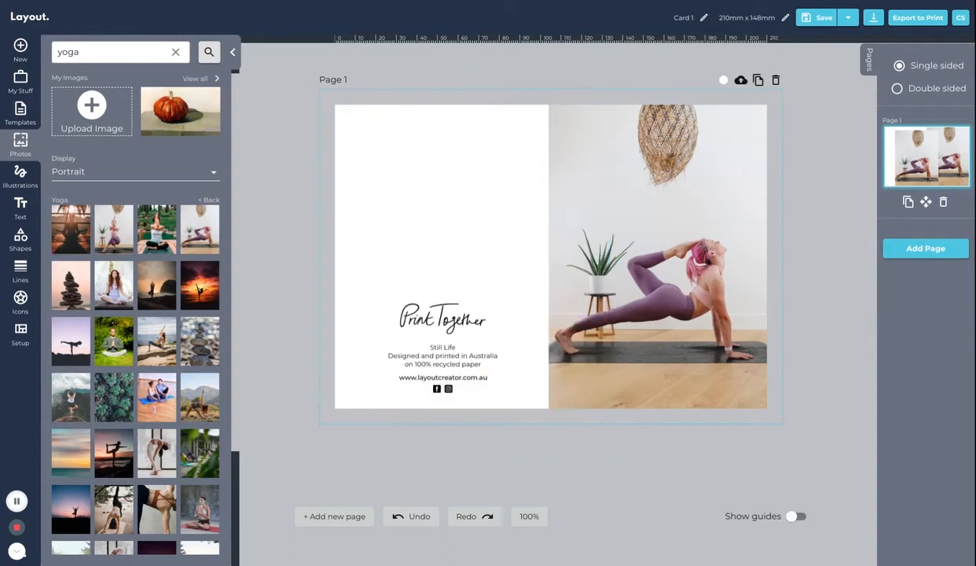
# Step: Try rotating the large yoga photo by 90 degrees and undo the rotation
pyautogui.click(707, 208)
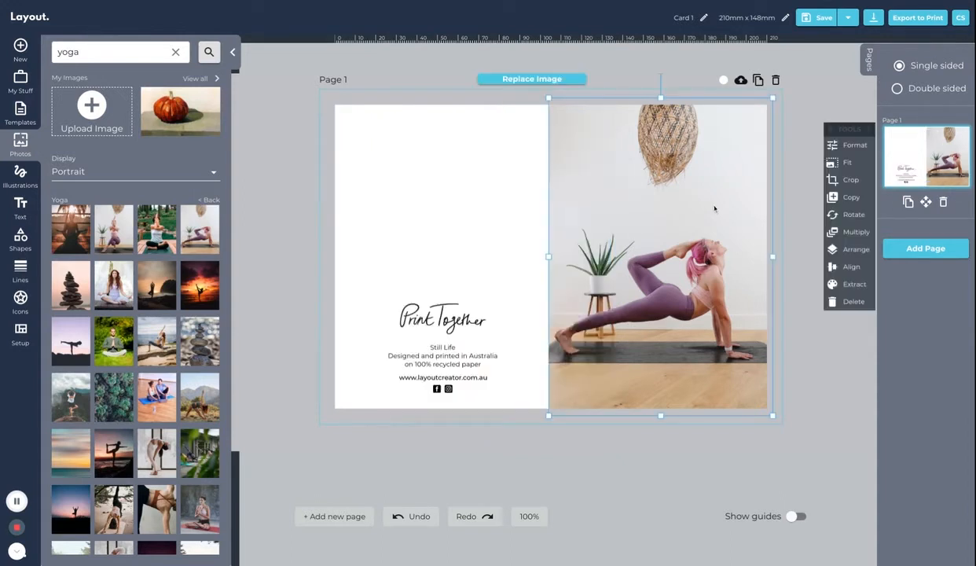
pyautogui.click(853, 215)
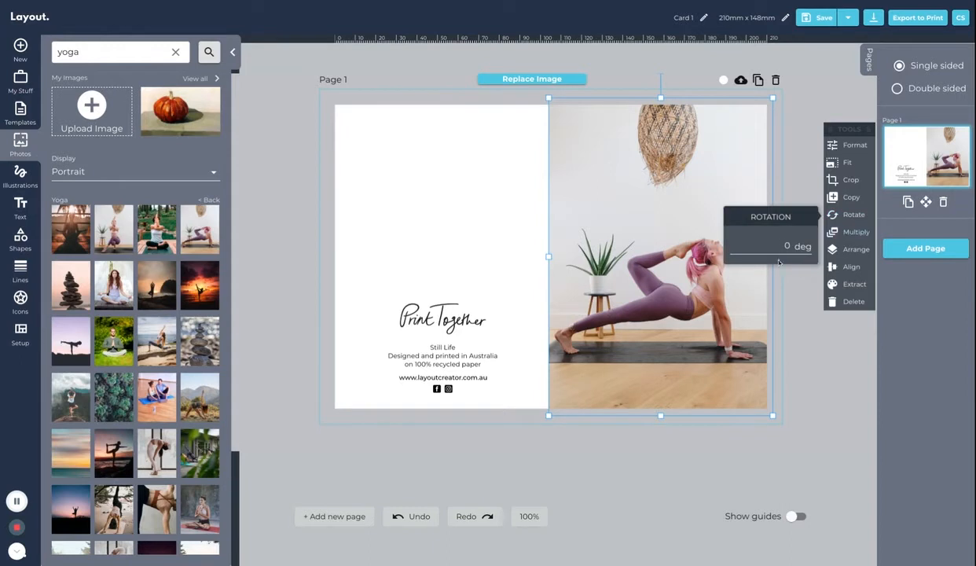
pyautogui.write('90')
pyautogui.press('Return')
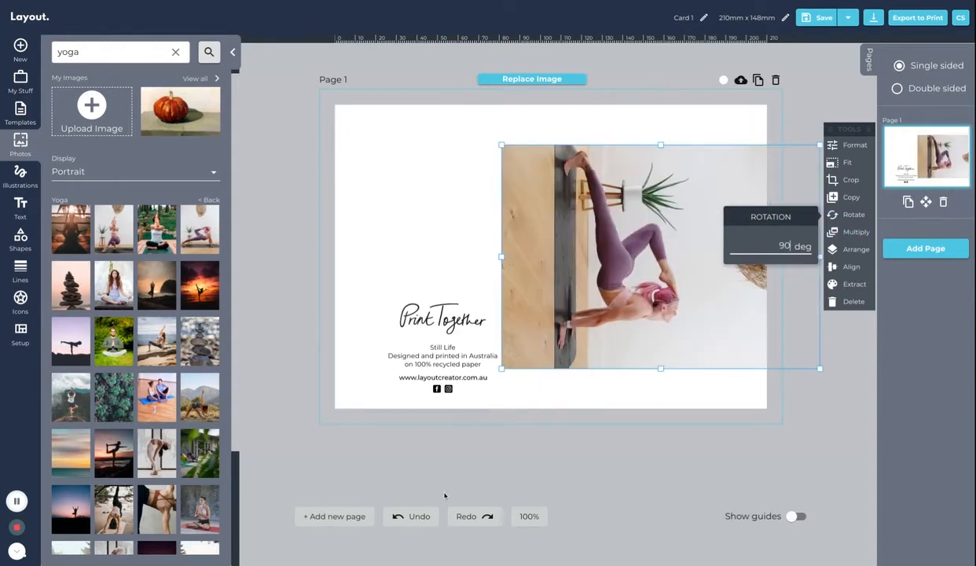
pyautogui.click(410, 516)
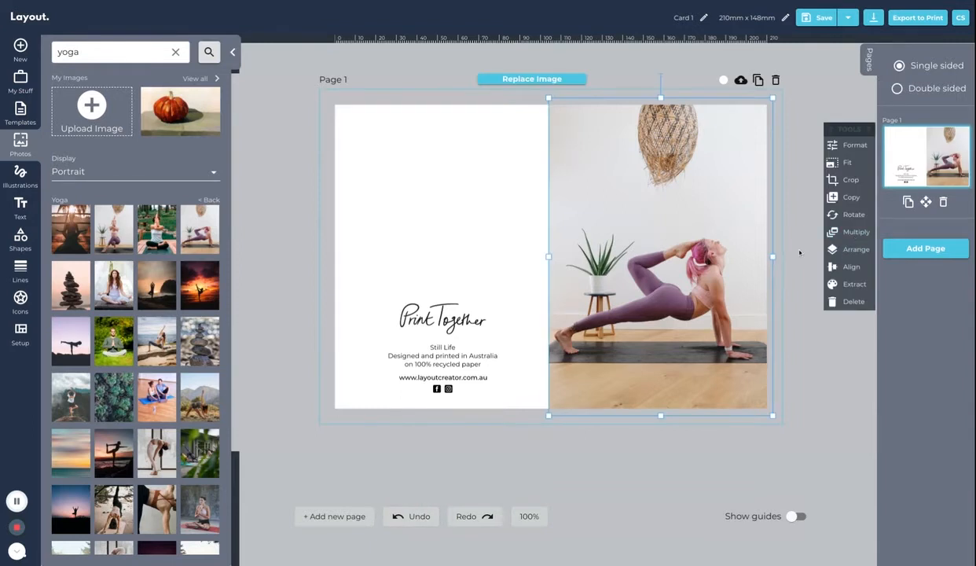
# Step: Filter the yoga photos to Square and insert the standing back-stretch photo at about 33 x 33 mm in the card's upper-left area
pyautogui.click(72, 174)
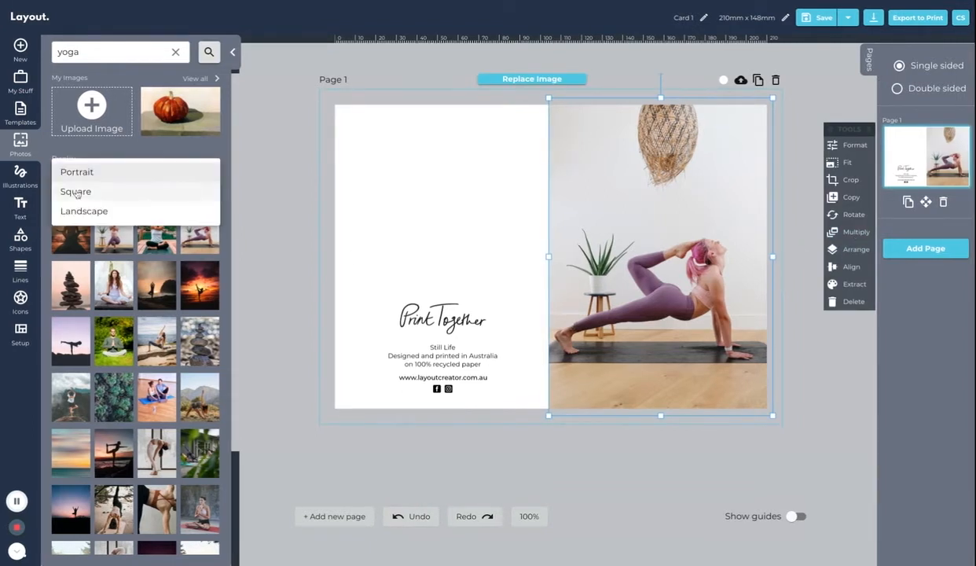
pyautogui.click(76, 192)
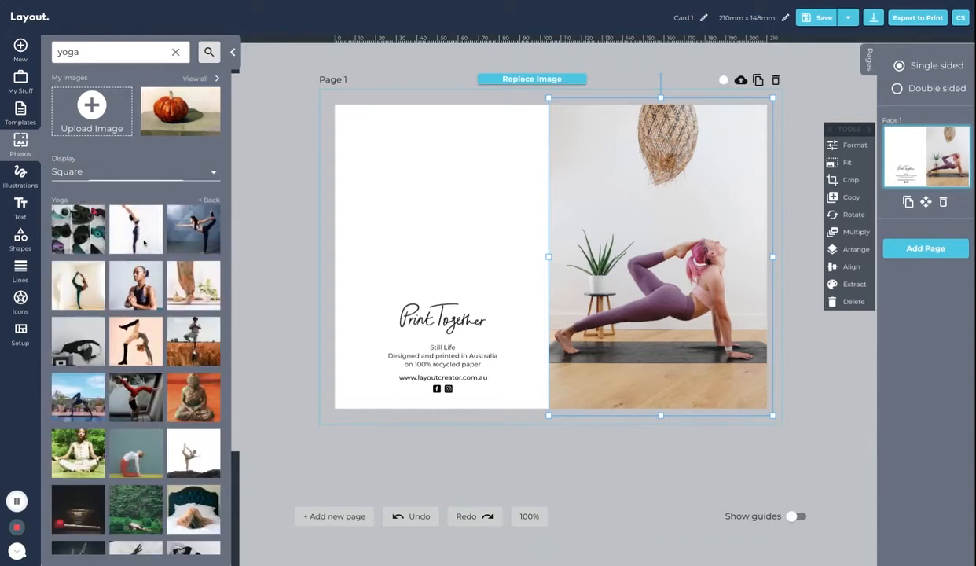
pyautogui.click(142, 244)
pyautogui.moveTo(483, 252); pyautogui.dragTo(414, 183)
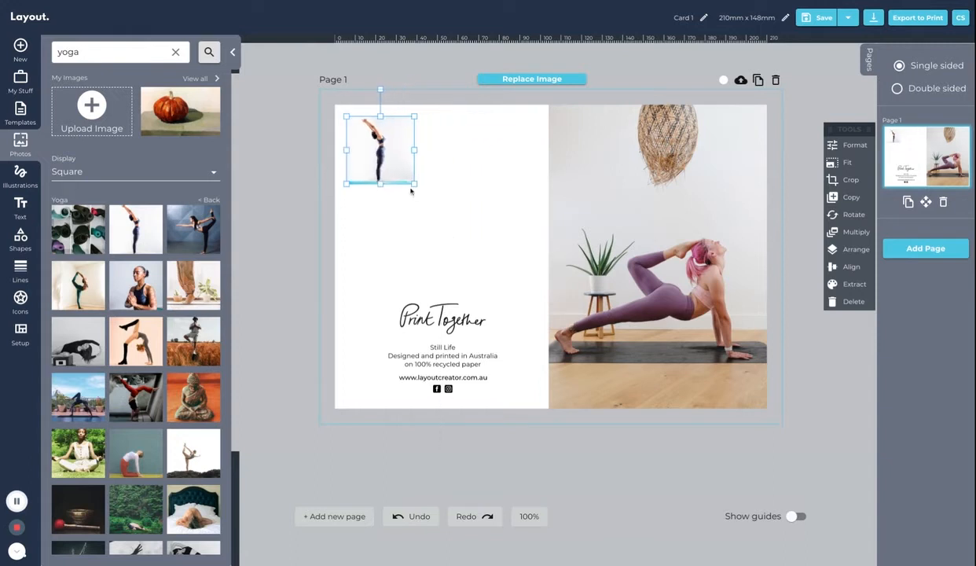
# Step: Multiply the standing back-stretch photo with a repeat count of 3 and a horizontal offset of 35 mm
pyautogui.click(856, 234)
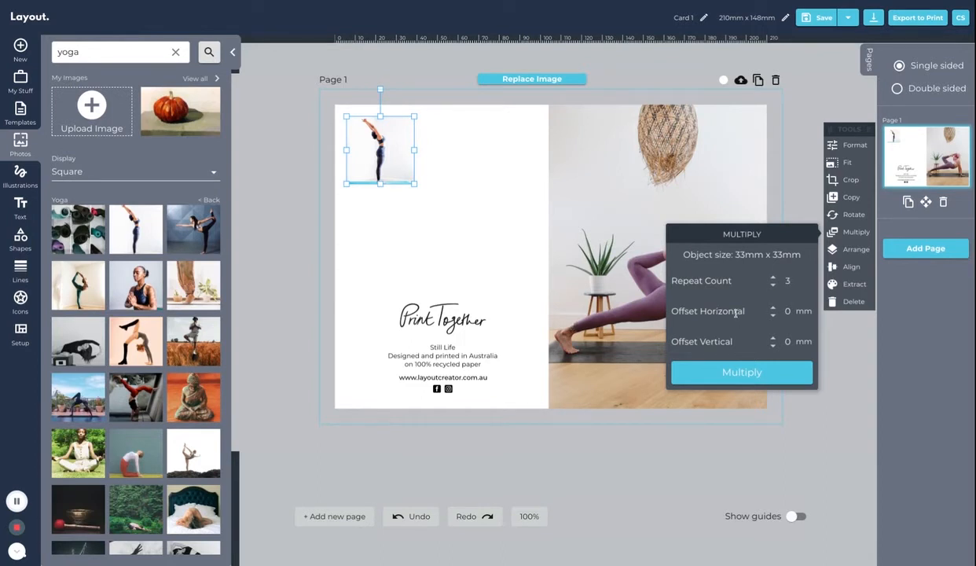
pyautogui.doubleClick(787, 311)
pyautogui.write('35')
pyautogui.click(738, 374)
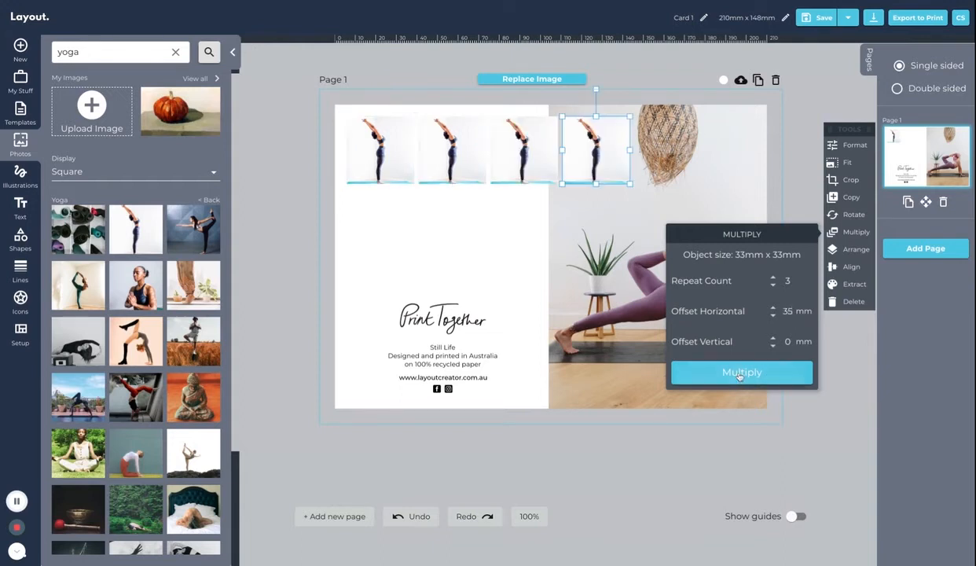
pyautogui.click(439, 231)
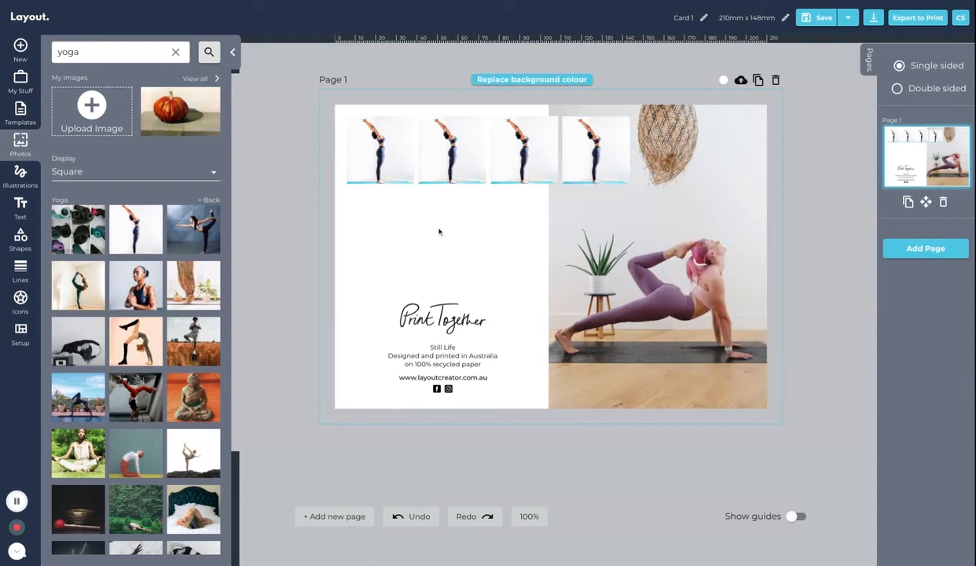
# Step: Select the repeated photos one at a time and undo the multiplication and the insertion of the standing back-stretch photo
pyautogui.click(456, 166)
pyautogui.click(528, 165)
pyautogui.click(585, 168)
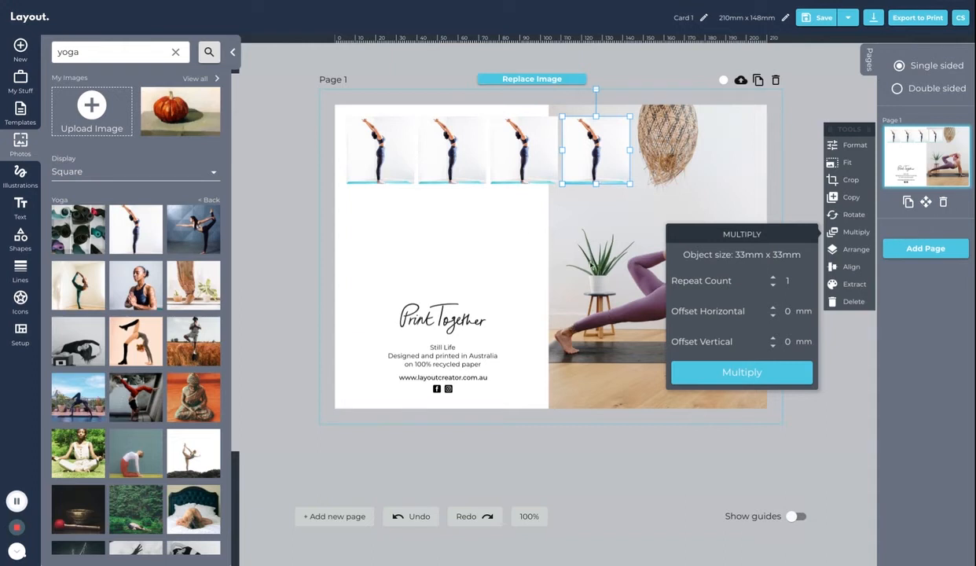
pyautogui.click(834, 231)
pyautogui.hotkey('ctrl', 'z')
pyautogui.hotkey('ctrl', 'z')
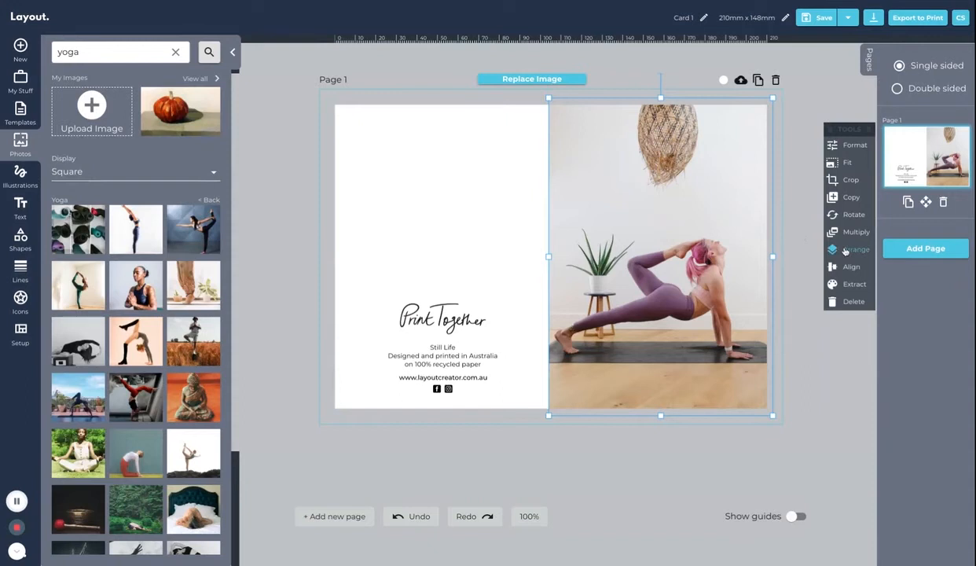
# Step: Insert the dancer-pose photo overlapping the large yoga photo, and try layering it at the back and at the front
pyautogui.click(191, 232)
pyautogui.moveTo(420, 213); pyautogui.dragTo(526, 226)
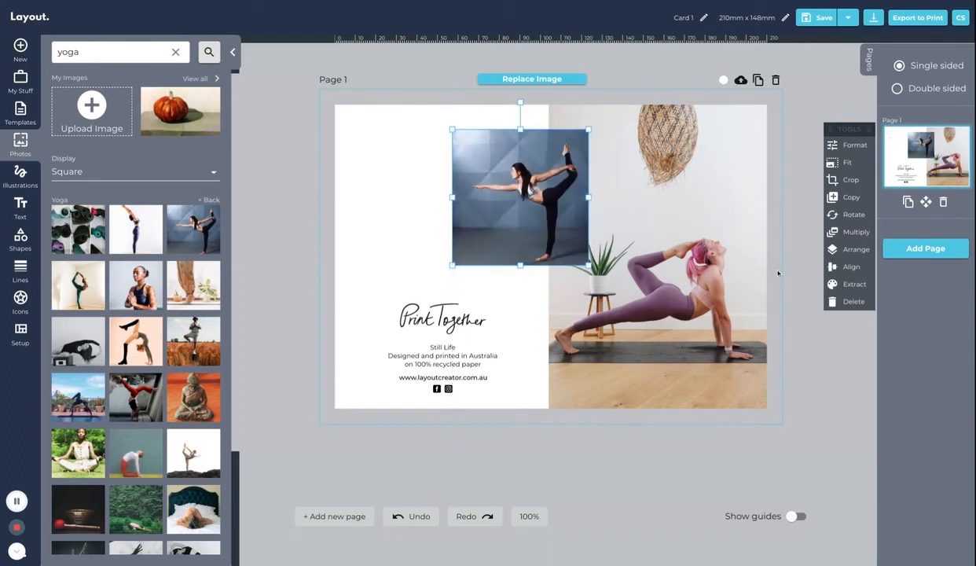
pyautogui.click(856, 251)
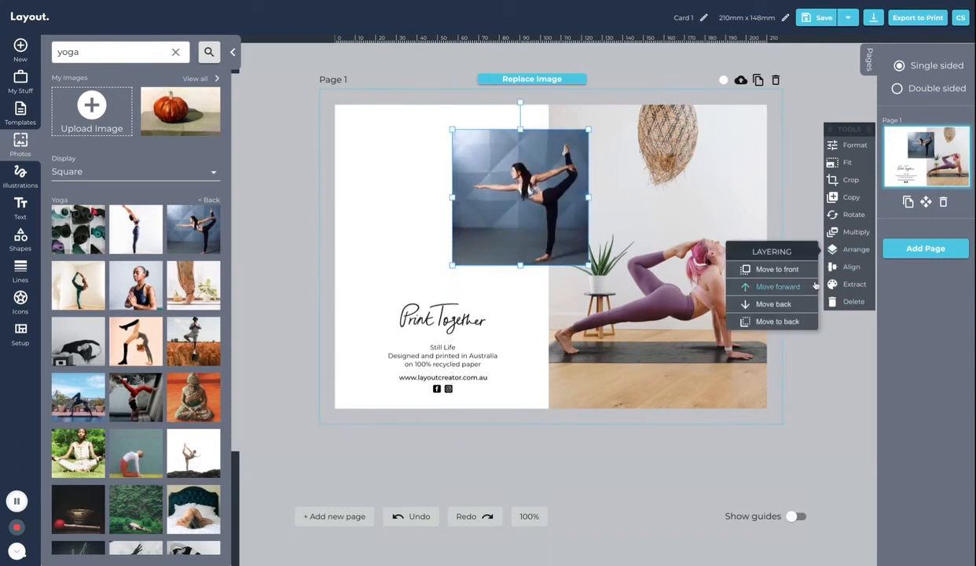
pyautogui.click(787, 323)
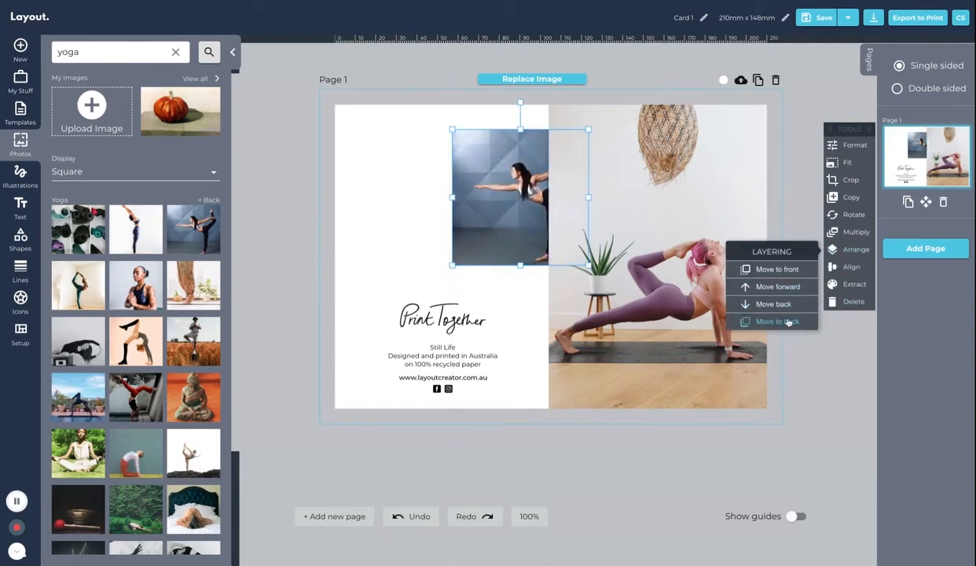
pyautogui.click(791, 270)
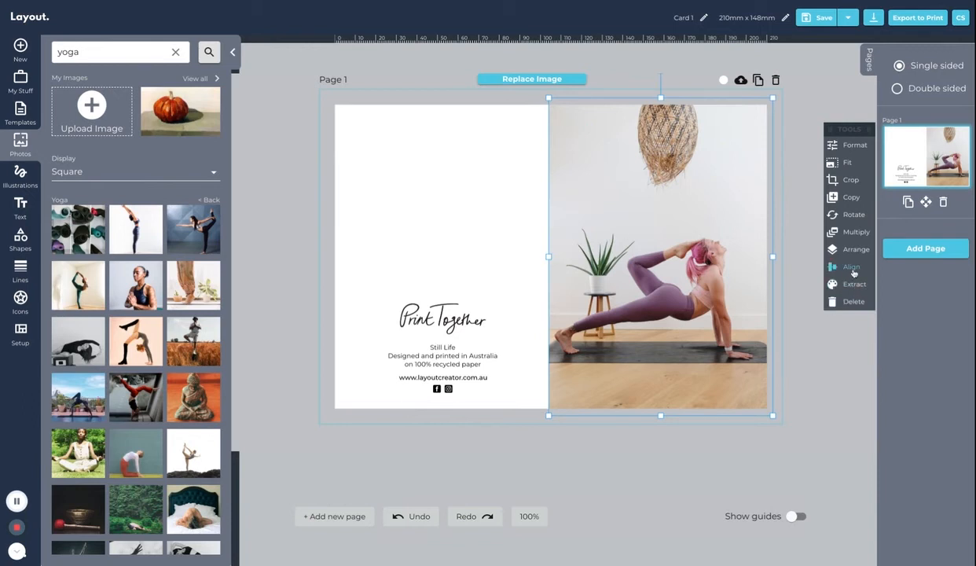
# Step: Try aligning the large yoga photo horizontally to the centre of the Border and to the left edge of the Bleed
pyautogui.click(825, 267)
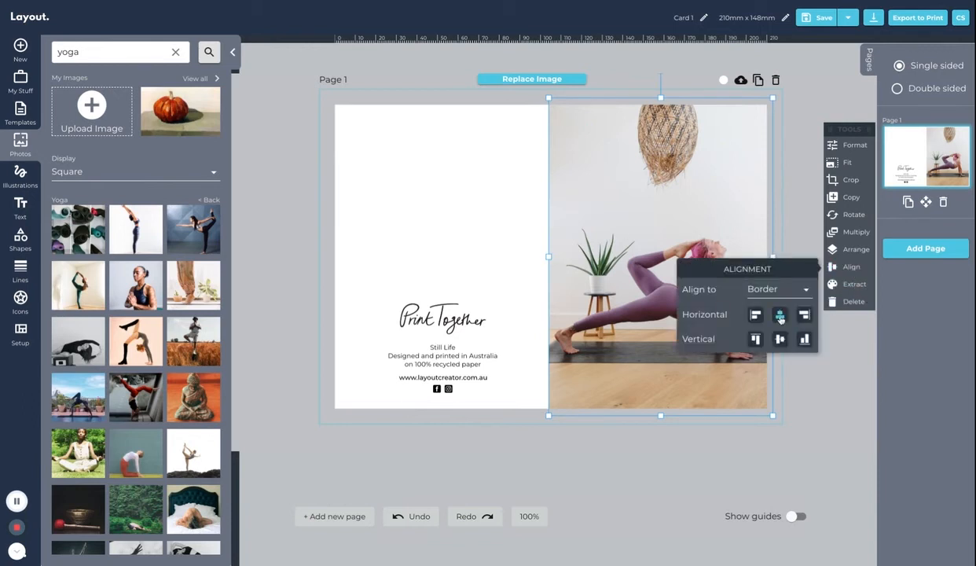
pyautogui.click(779, 314)
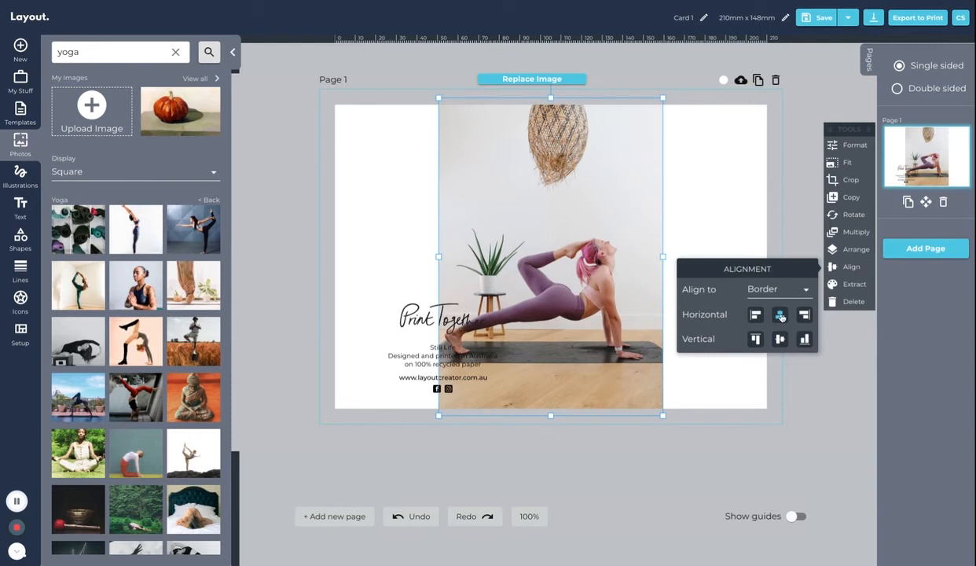
pyautogui.click(772, 294)
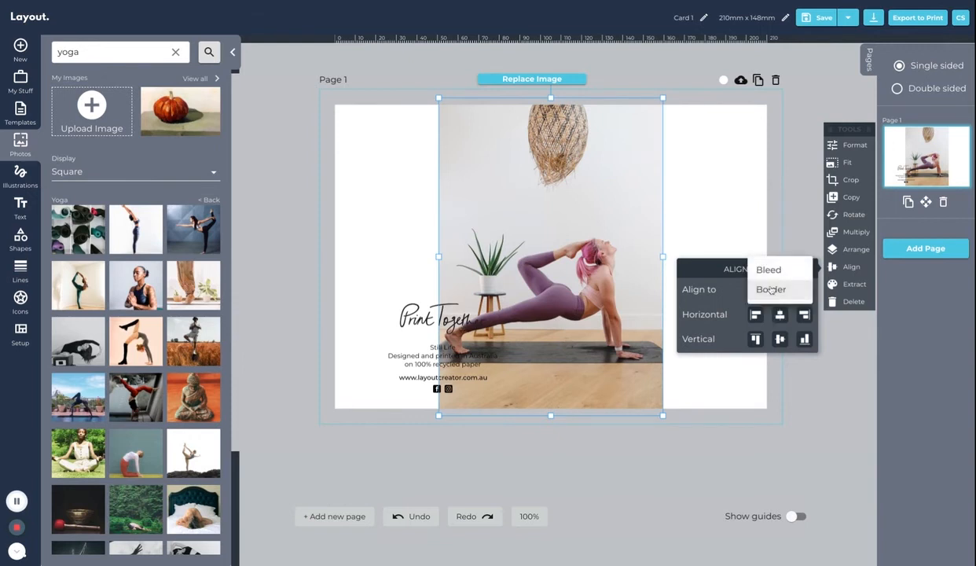
pyautogui.click(769, 272)
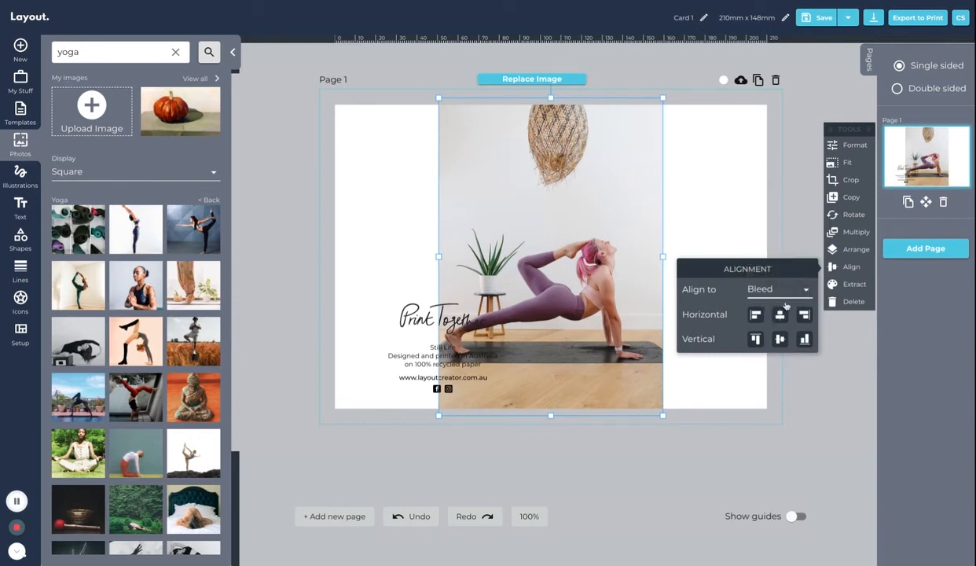
pyautogui.click(756, 315)
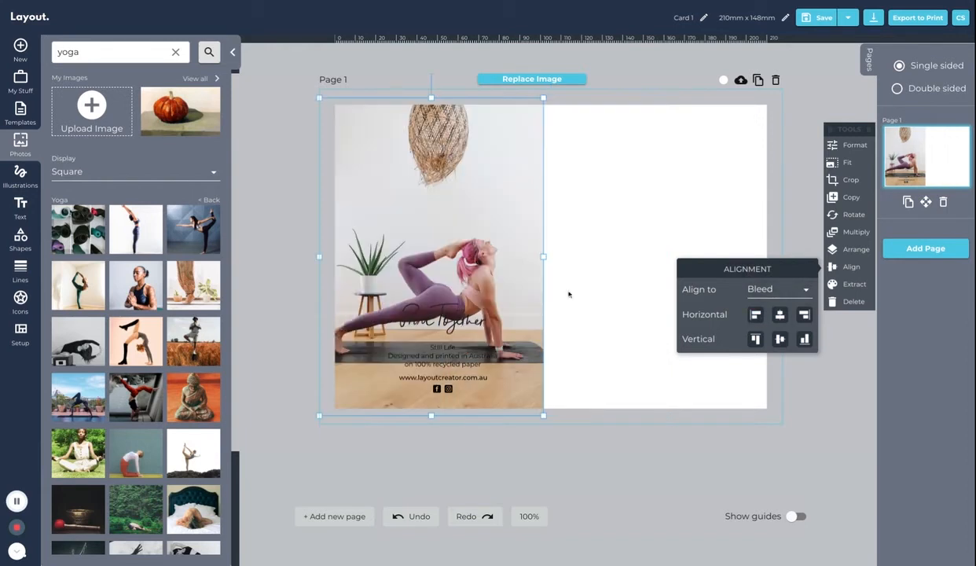
# Step: Set the alignment reference to Border, show the guides, and try aligning the large yoga photo vertically to the bottom
pyautogui.click(765, 289)
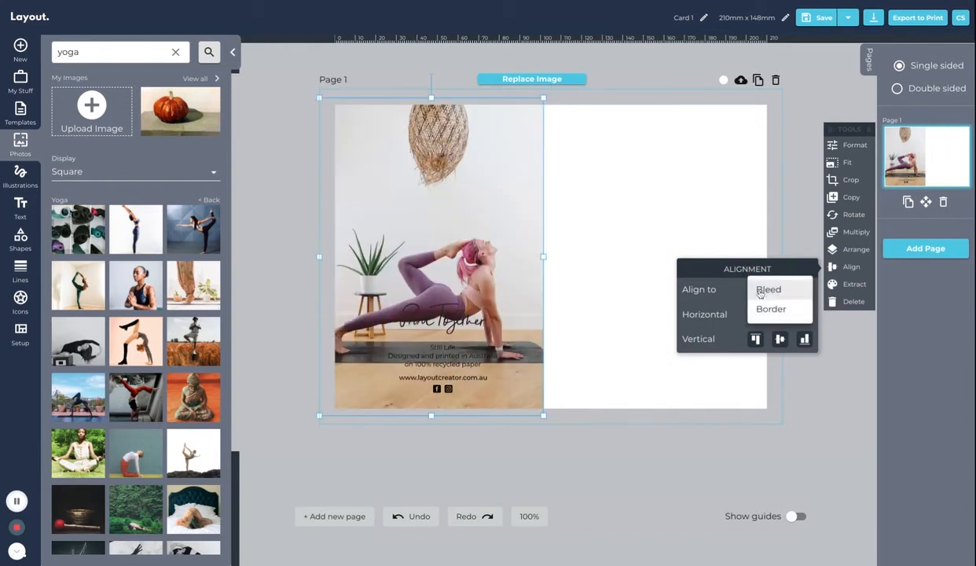
pyautogui.click(763, 308)
pyautogui.click(794, 515)
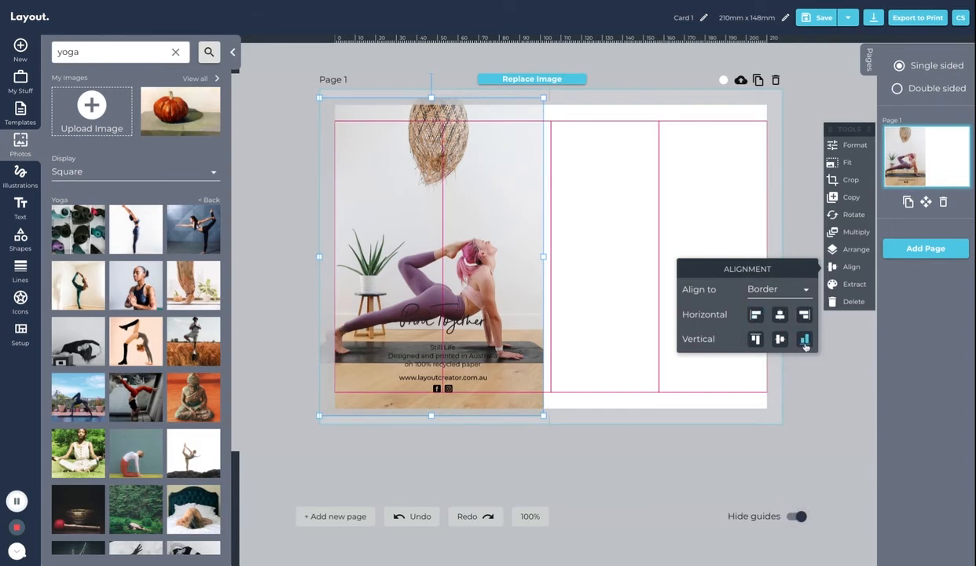
pyautogui.click(803, 339)
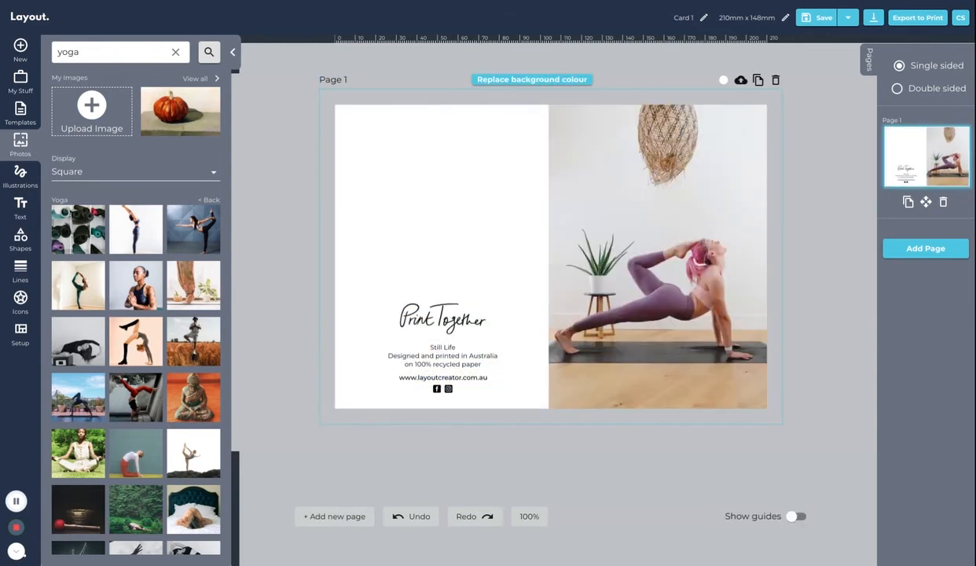
# Step: Insert the standing back-stretch and dancer-pose photos, and move the dancer-pose photo beside the other, overlapping the large yoga photo
pyautogui.click(138, 234)
pyautogui.click(186, 228)
pyautogui.moveTo(391, 210); pyautogui.dragTo(547, 238)
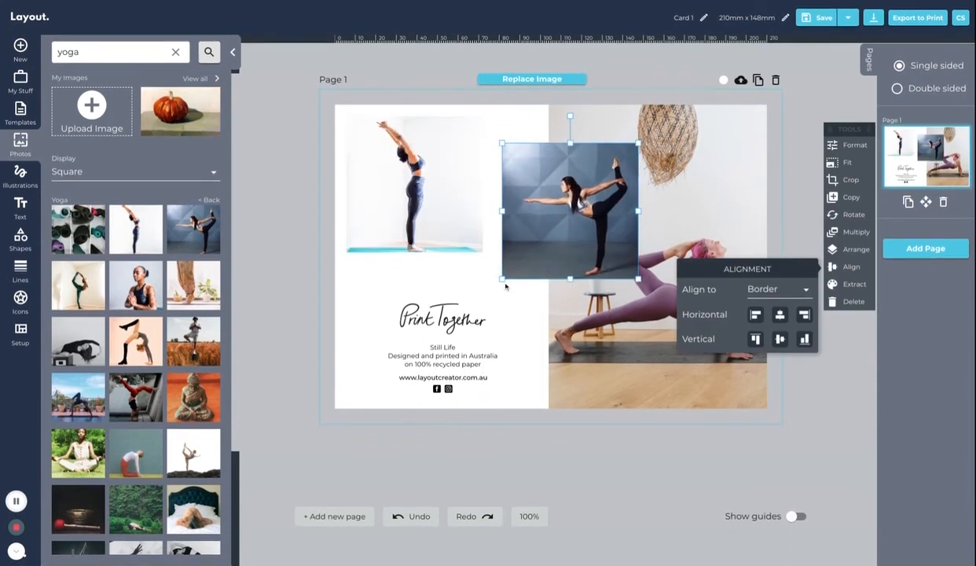
# Step: Select the standing back-stretch and dancer-pose photos together and align their vertical centres to the Selection
pyautogui.keyDown('shift'); pyautogui.click(528, 261); pyautogui.keyUp('shift')
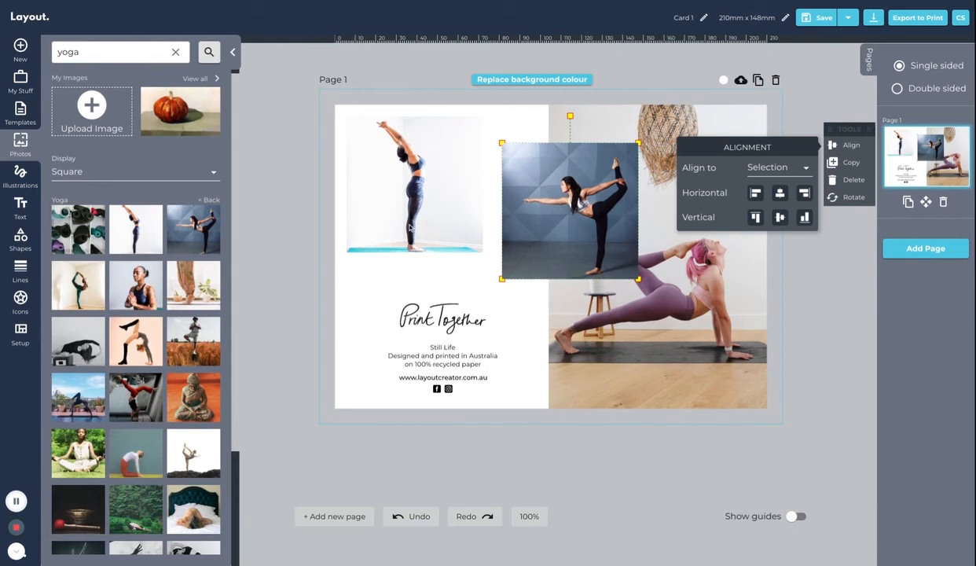
pyautogui.keyDown('shift'); pyautogui.click(436, 220); pyautogui.keyUp('shift')
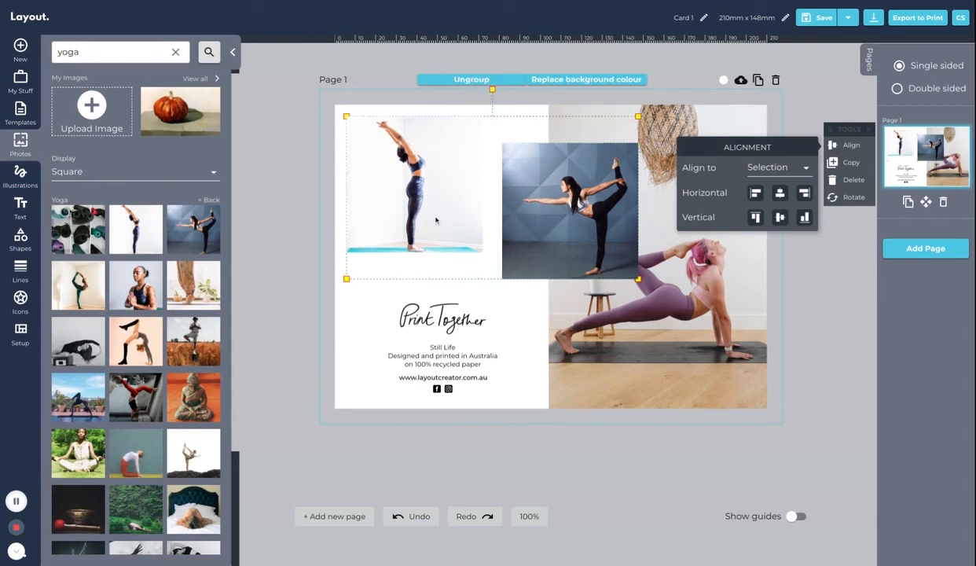
pyautogui.click(375, 291)
pyautogui.click(392, 242)
pyautogui.moveTo(382, 275); pyautogui.dragTo(514, 223)
pyautogui.click(779, 218)
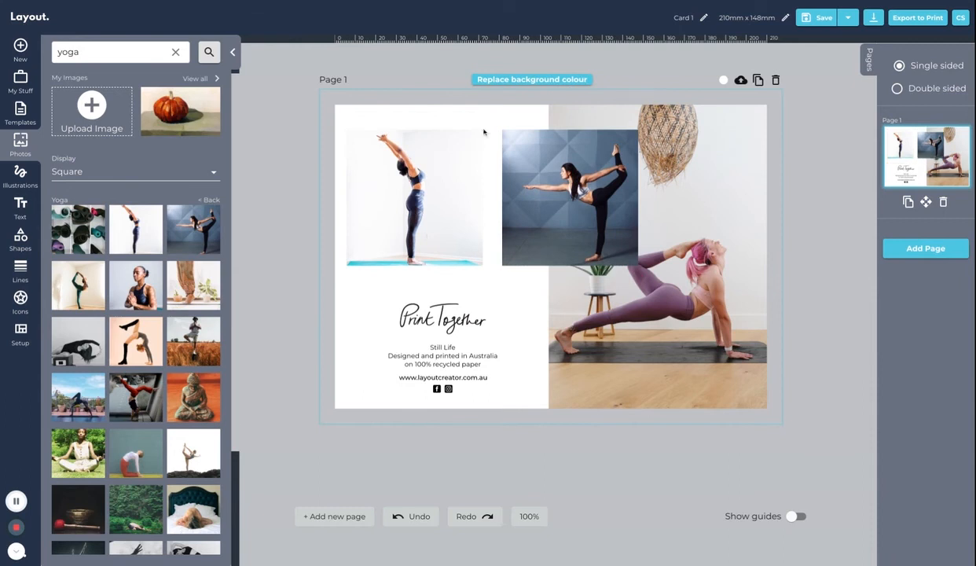
# Step: Select the standing back-stretch and dancer-pose photos together and try aligning them vertically to the top of the Bleed
pyautogui.moveTo(440, 111); pyautogui.dragTo(511, 146)
pyautogui.click(776, 168)
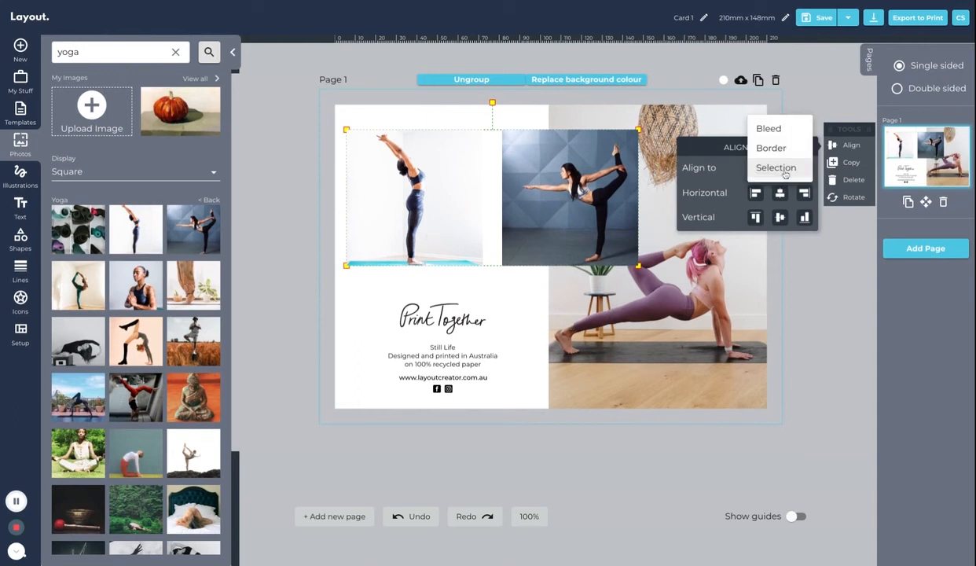
pyautogui.click(768, 129)
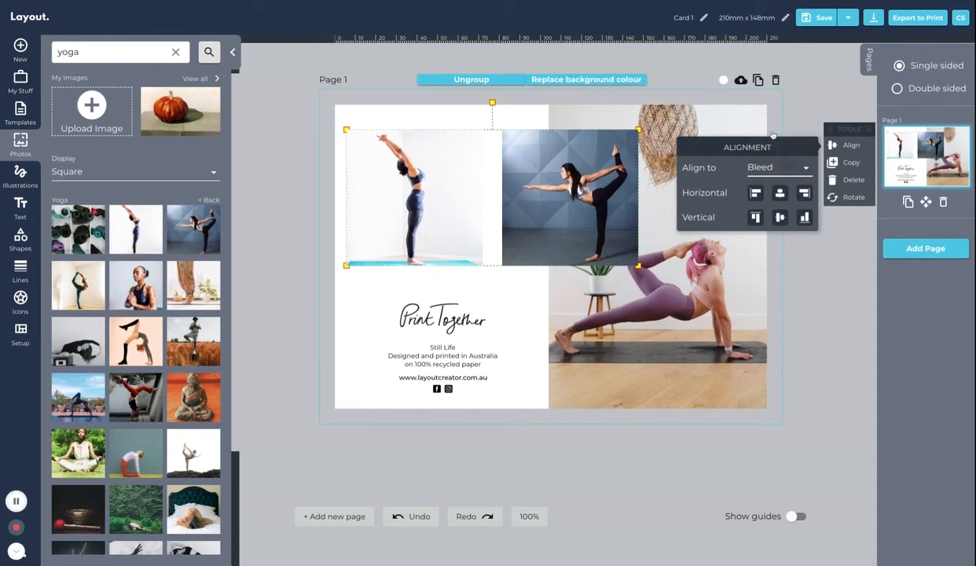
pyautogui.click(755, 220)
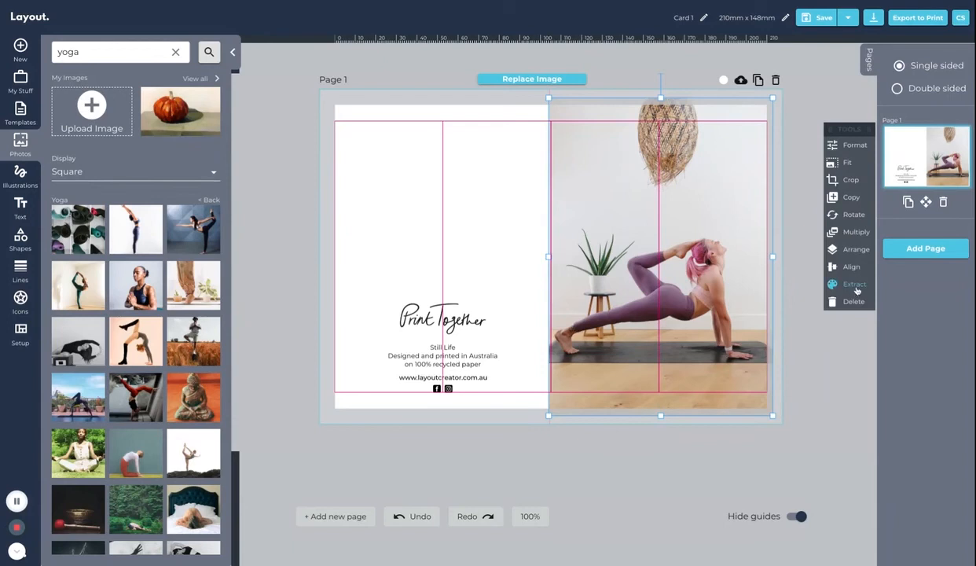
# Step: Insert the Buddha photo, extract its colours and add only the orange one to the colour palette, checking it among the brand colours
pyautogui.click(855, 287)
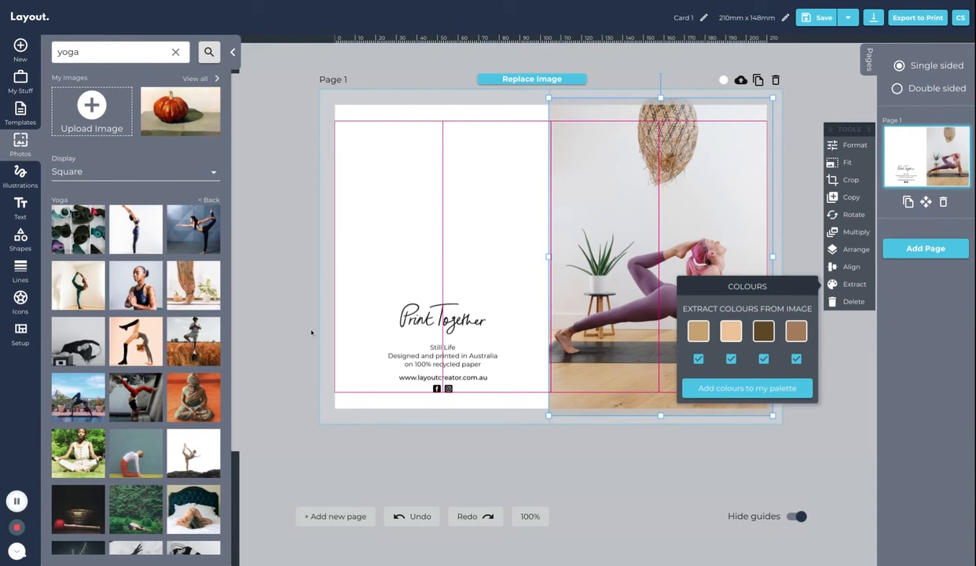
pyautogui.click(203, 391)
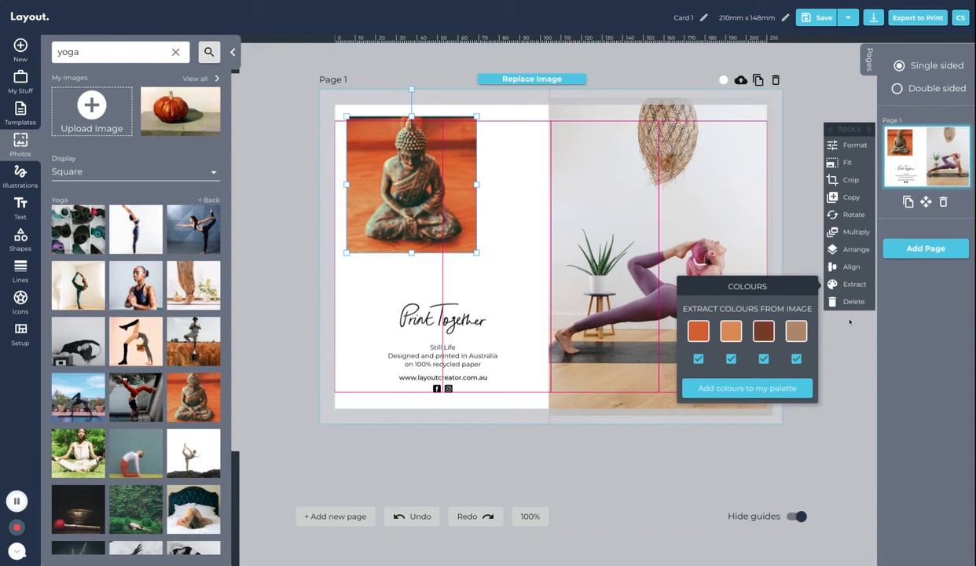
pyautogui.click(731, 359)
pyautogui.click(763, 359)
pyautogui.click(796, 359)
pyautogui.click(753, 390)
pyautogui.click(19, 78)
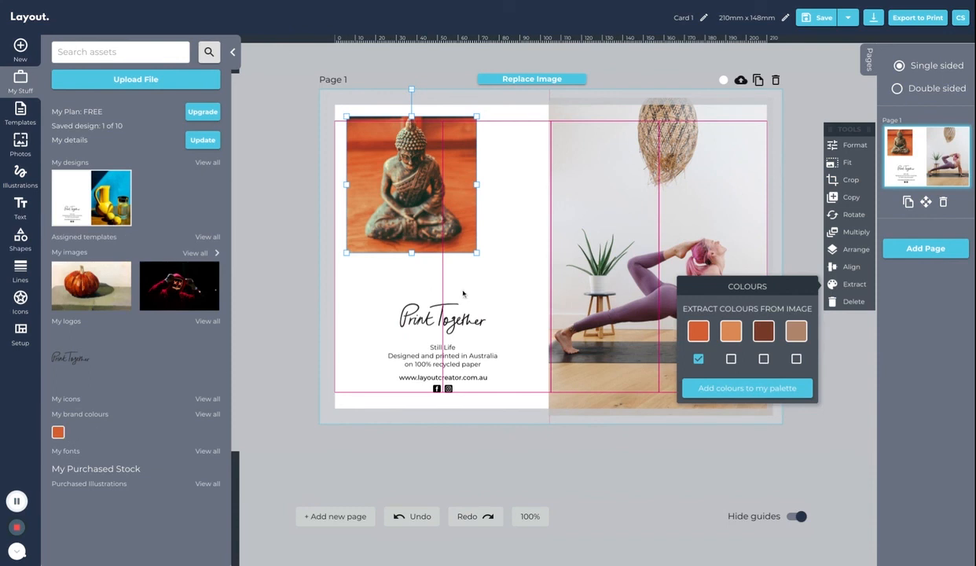
# Step: Recolour only the three-line "Still Life" text block with the orange saved in My colours, leaving other instances of black unchanged
pyautogui.click(449, 351)
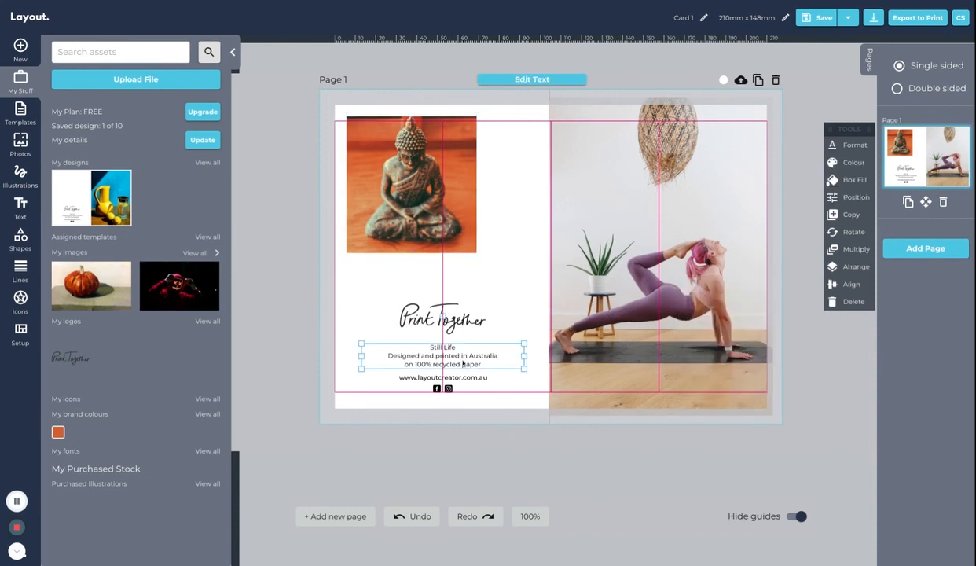
pyautogui.click(848, 162)
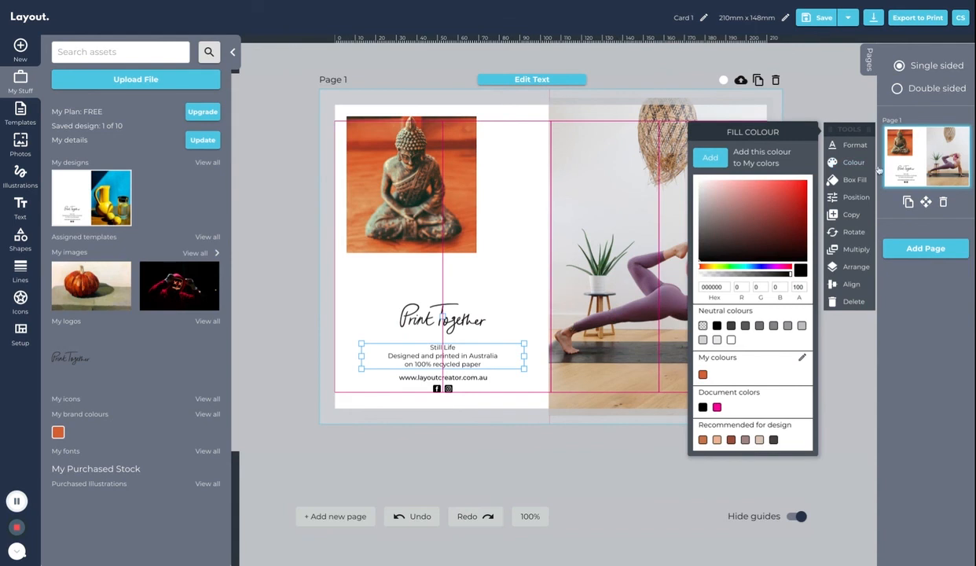
pyautogui.click(702, 375)
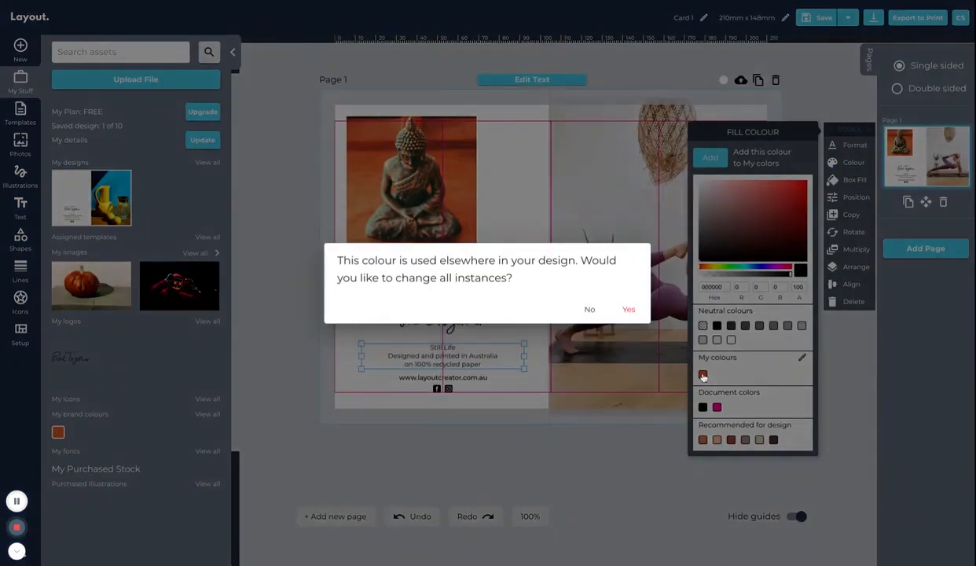
pyautogui.click(589, 309)
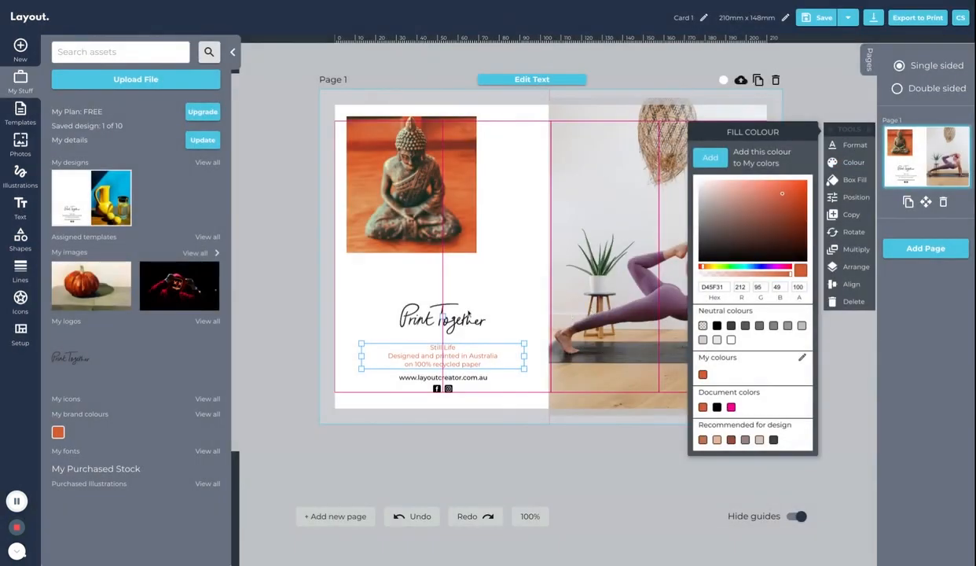
# Step: Delete the orange #d45f31 from the saved brand colours
pyautogui.click(205, 414)
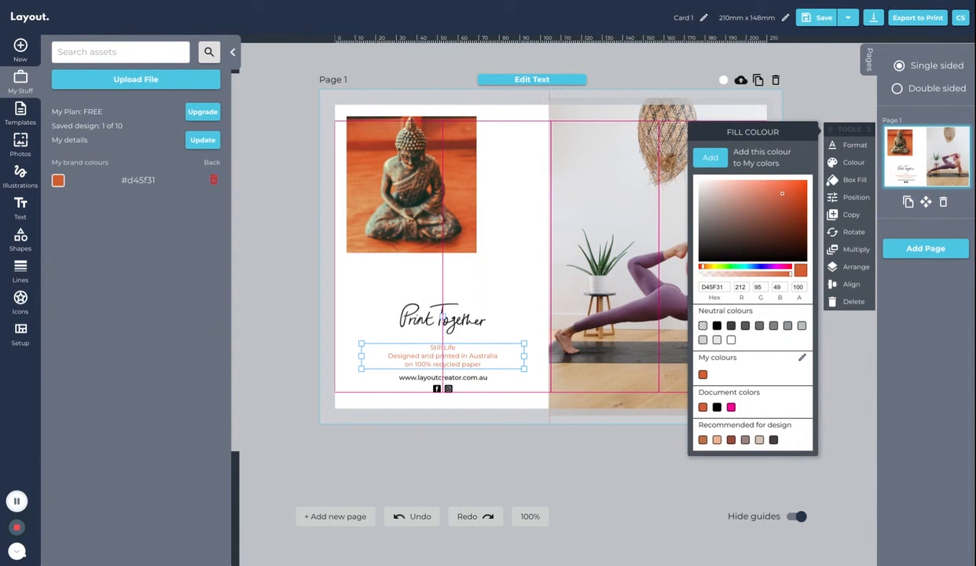
pyautogui.click(213, 180)
pyautogui.click(570, 300)
# Step: Delete the Buddha photo from the card and leave nothing selected
pyautogui.click(707, 290)
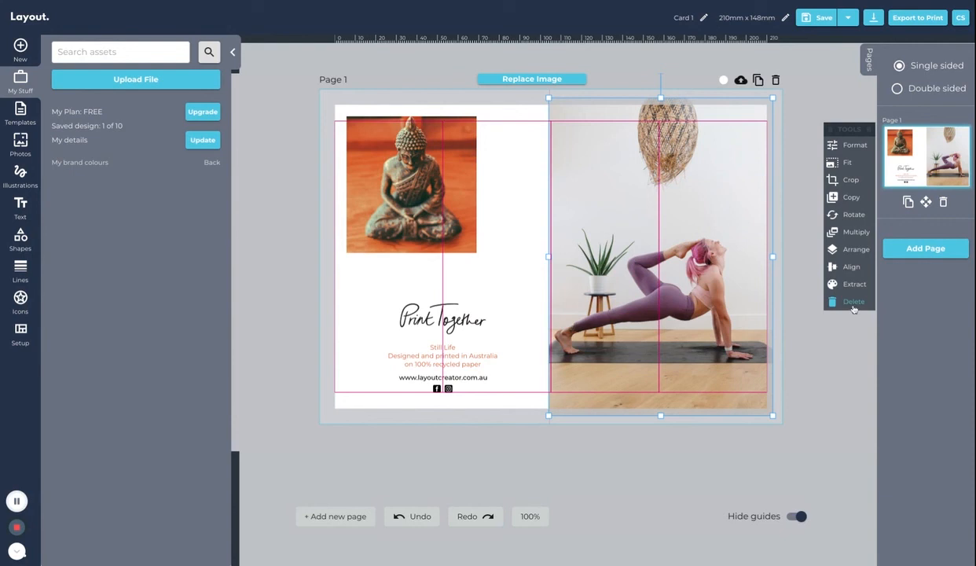
pyautogui.click(450, 223)
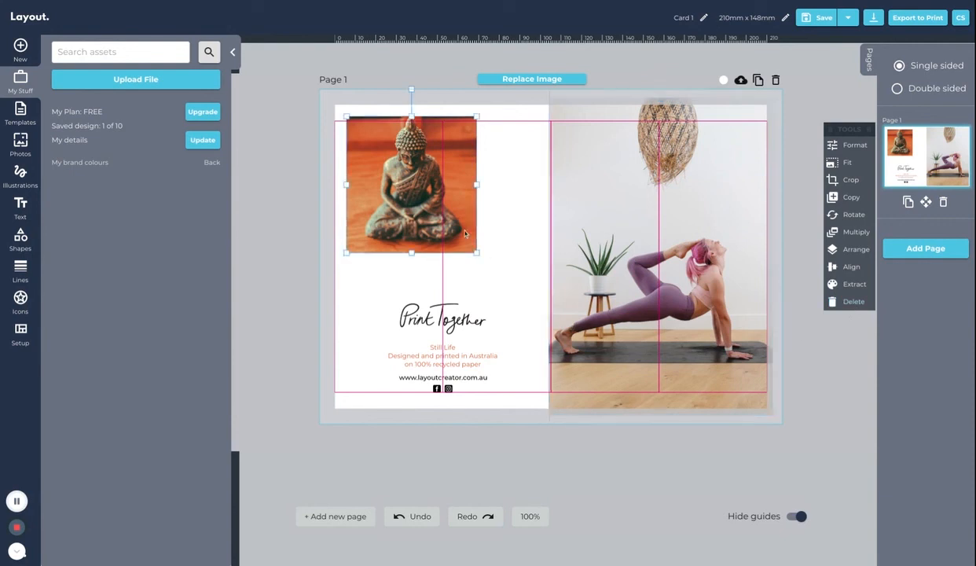
pyautogui.click(853, 302)
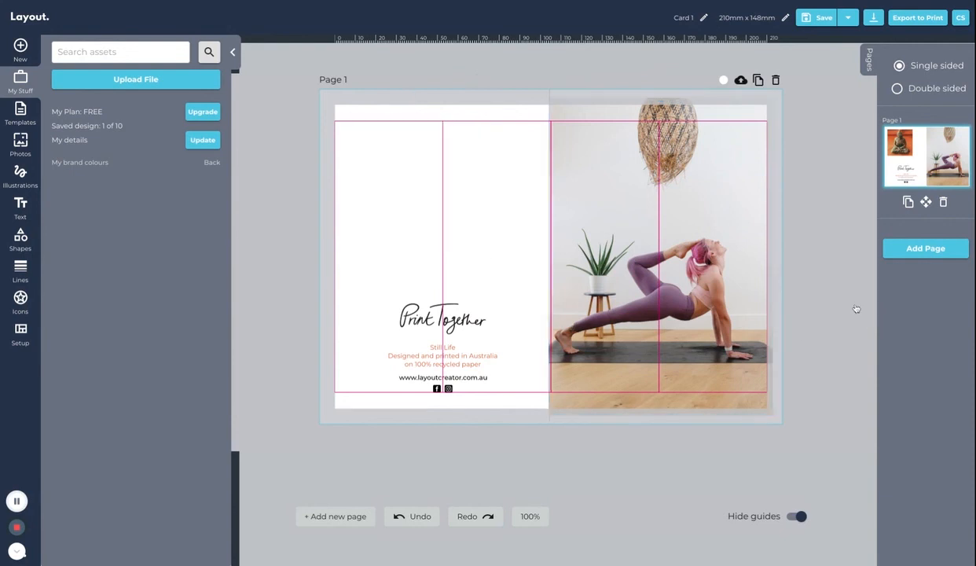
pyautogui.click(723, 255)
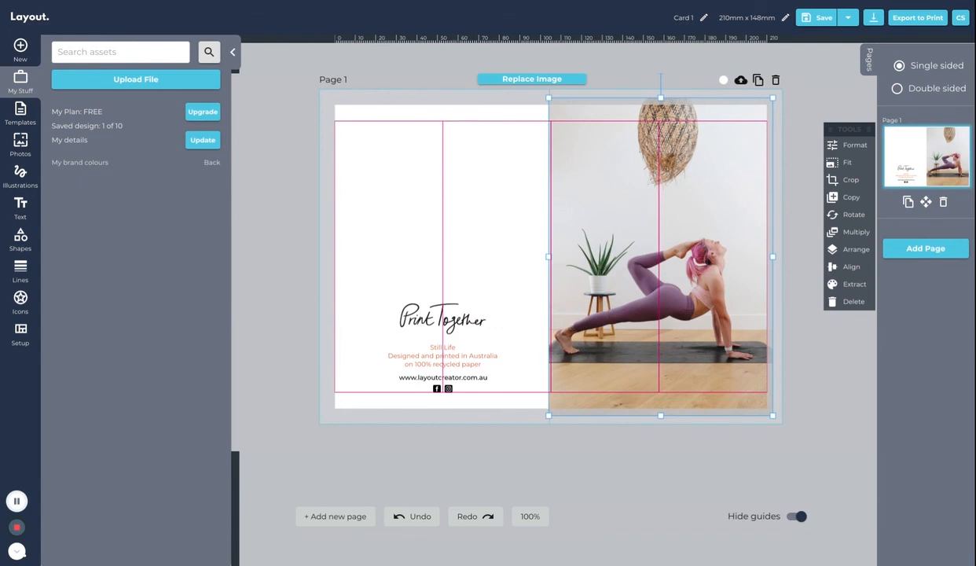
pyautogui.click(807, 251)
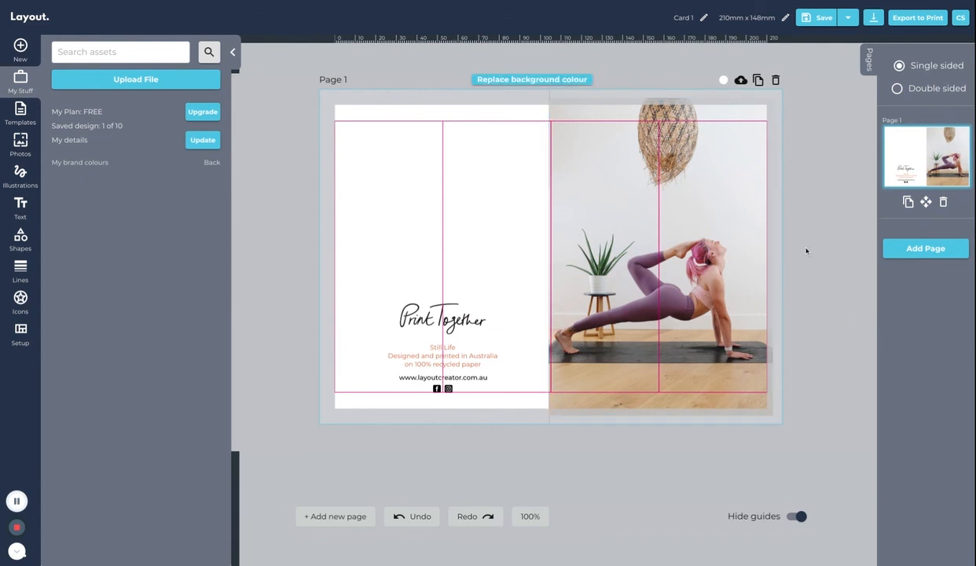